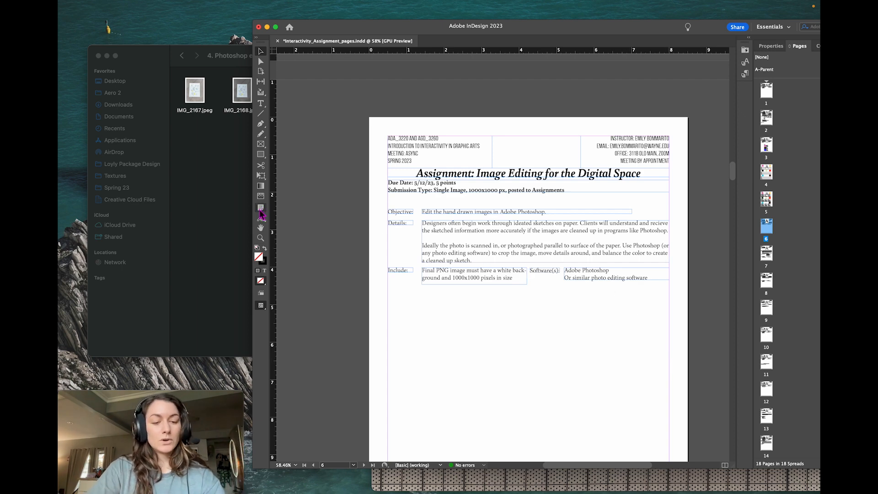
Select IMG_2173.jpeg in the Photoshop editing folder, then minimize that folder window
{"action": "left_click", "coordinate": [238, 180]}
{"action": "left_click", "coordinate": [384, 92]}
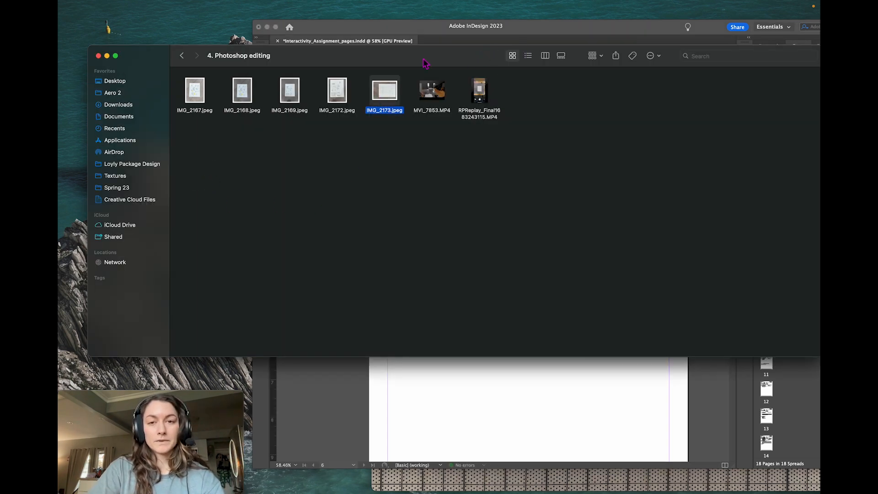
{"action": "left_click", "coordinate": [106, 55]}
{"action": "left_click", "coordinate": [589, 68]}
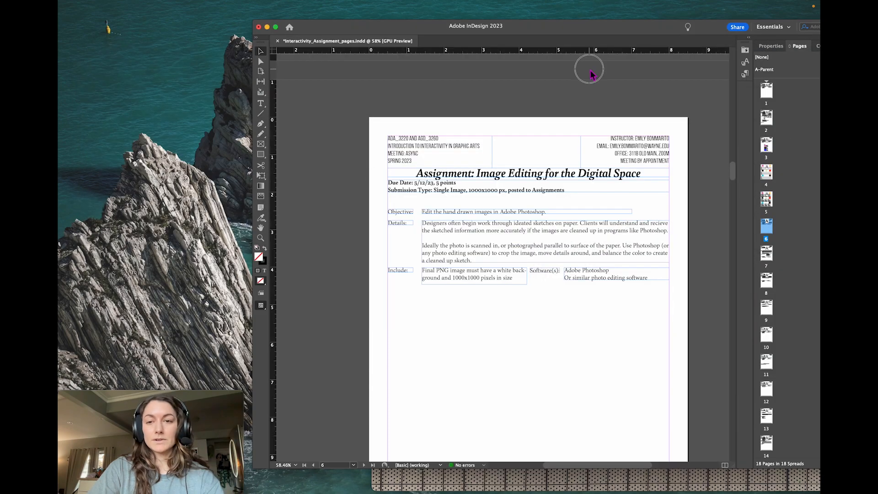
Move the InDesign window aside to examine the sketch photo in the IMG_2173.jpeg preview, then close the preview
{"action": "left_click_drag", "start_coordinate": [568, 32], "coordinate": [567, 87]}
{"action": "left_click", "coordinate": [550, 40]}
{"action": "mouse_move", "coordinate": [550, 40]}
{"action": "left_mouse_down"}
{"action": "mouse_move", "coordinate": [399, 26]}
{"action": "mouse_move", "coordinate": [413, 34]}
{"action": "left_mouse_up"}
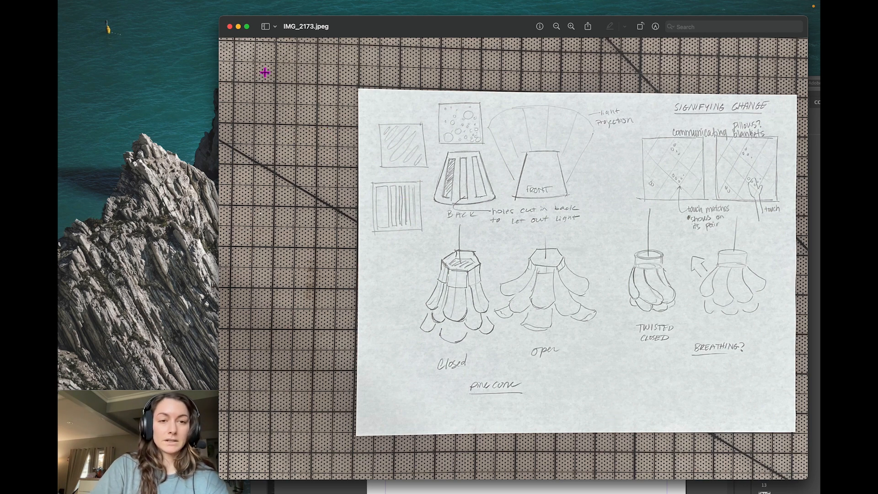
{"action": "left_click", "coordinate": [229, 26]}
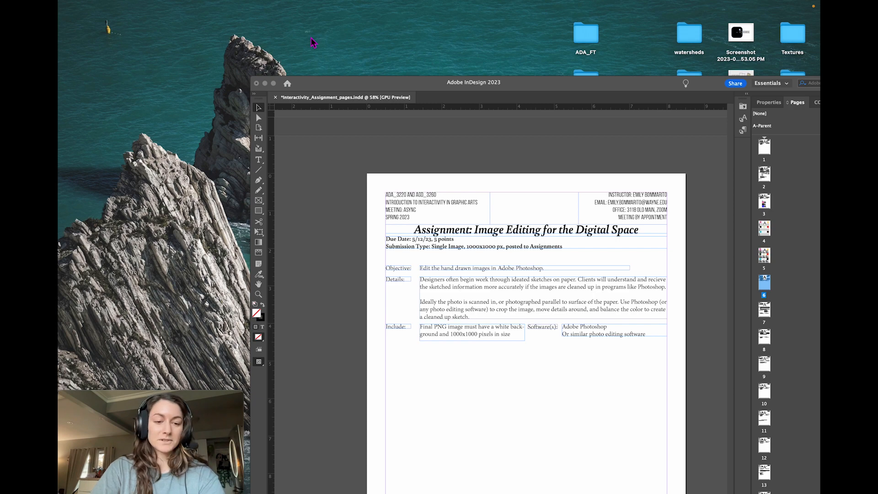
Review the assignment page in InDesign, then switch to IMG_2173.jpeg in Photoshop
{"action": "left_click", "coordinate": [412, 87]}
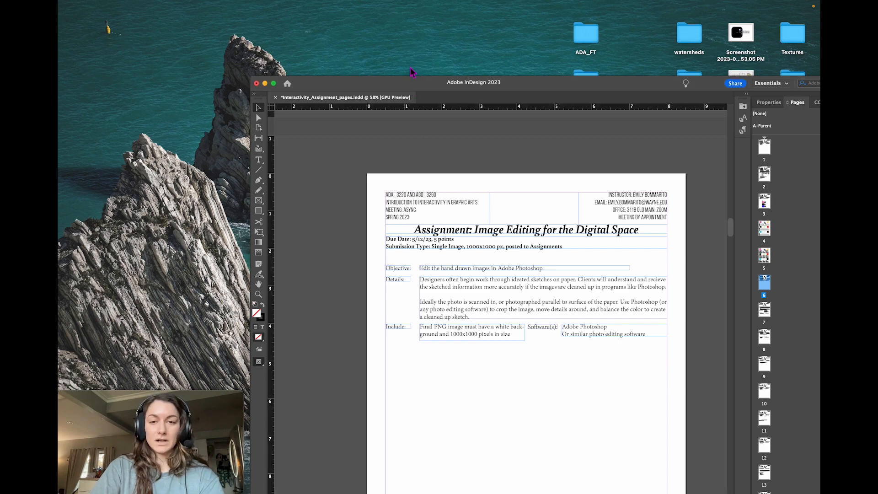
{"action": "left_click_drag", "start_coordinate": [416, 86], "coordinate": [414, 45]}
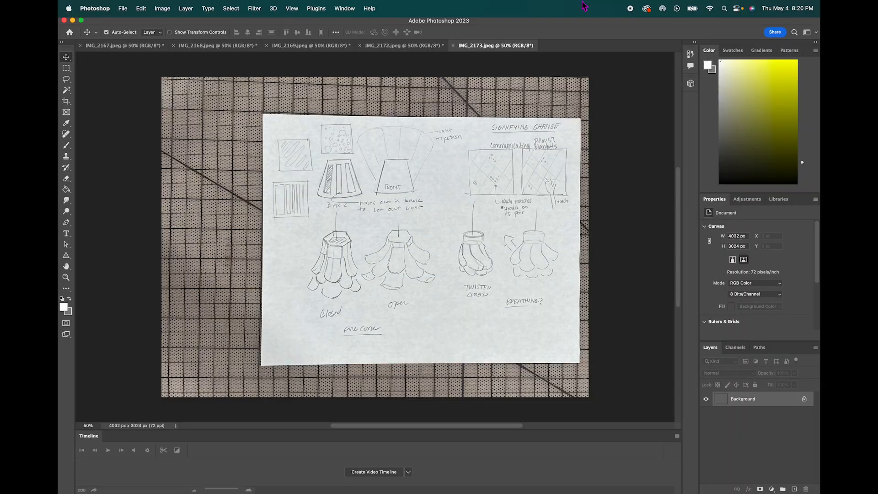
{"action": "left_click_drag", "start_coordinate": [514, 22], "coordinate": [513, 22]}
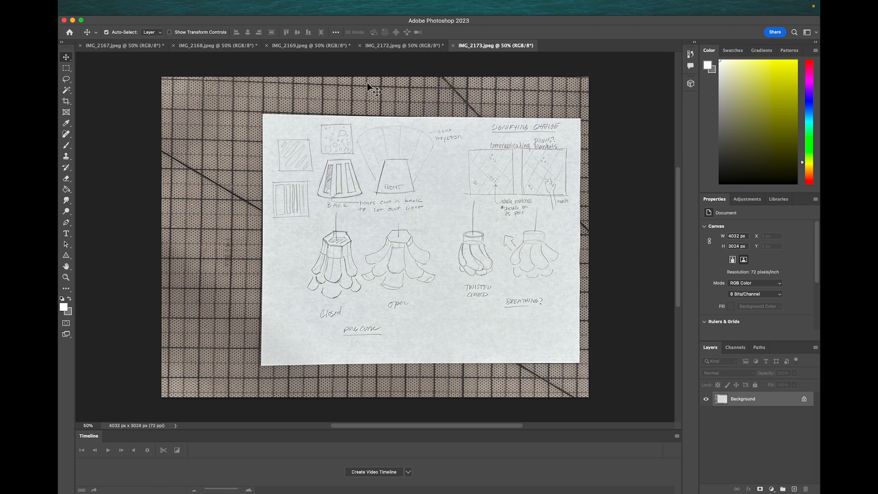
Examine the coloured plant sketches in IMG_2172.jpeg, then return to the IMG_2173.jpeg document
{"action": "left_click", "coordinate": [394, 48]}
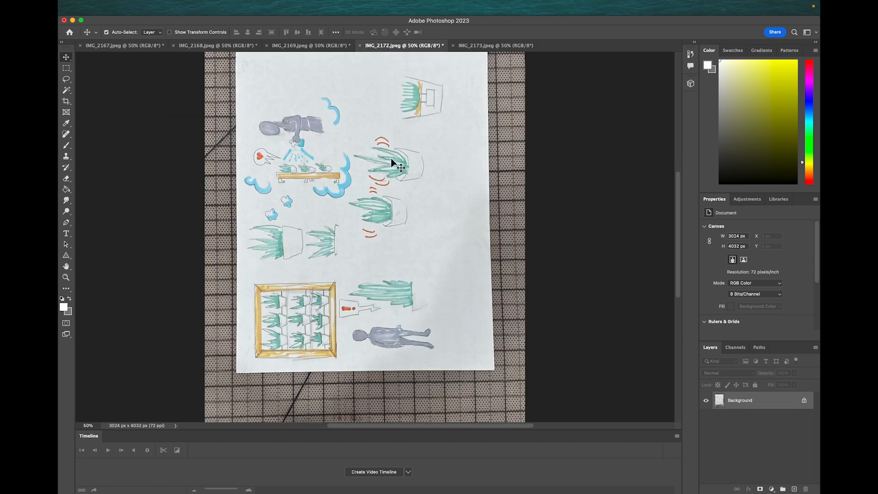
{"action": "scroll", "coordinate": [391, 158], "scroll_direction": "down", "scroll_amount": 5}
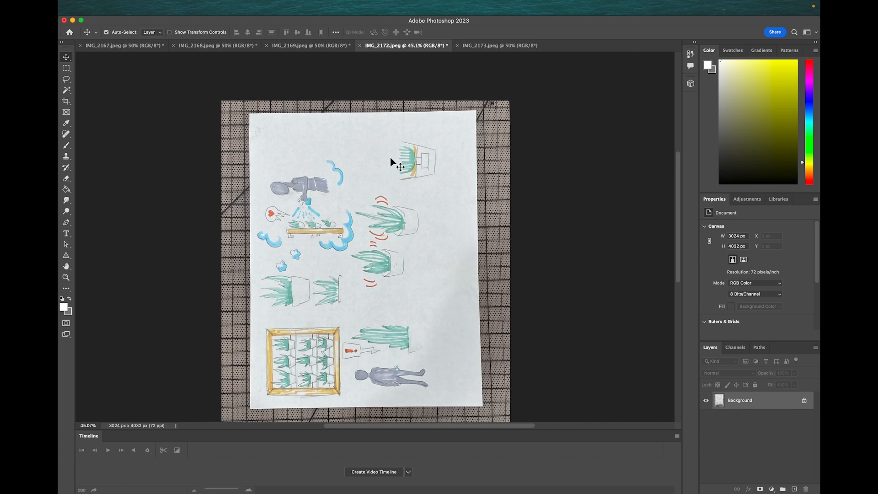
{"action": "scroll", "coordinate": [391, 158], "scroll_direction": "down", "scroll_amount": 1}
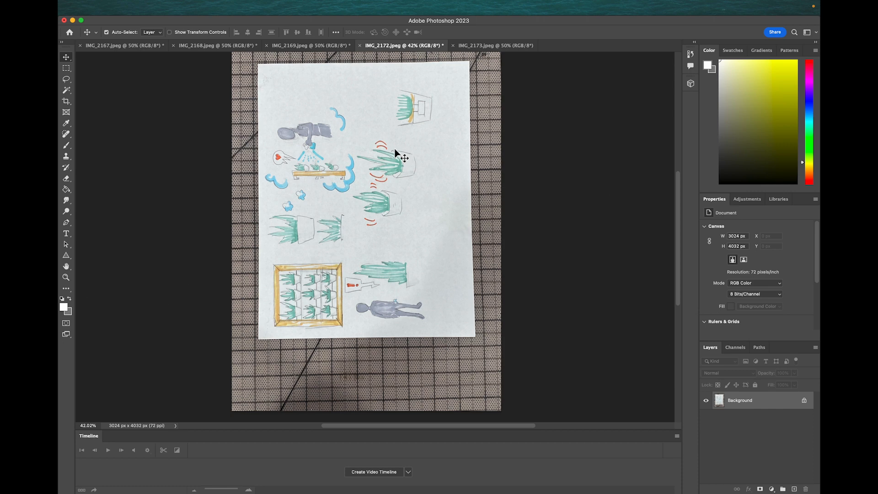
{"action": "scroll", "coordinate": [393, 153], "scroll_direction": "up", "scroll_amount": 2}
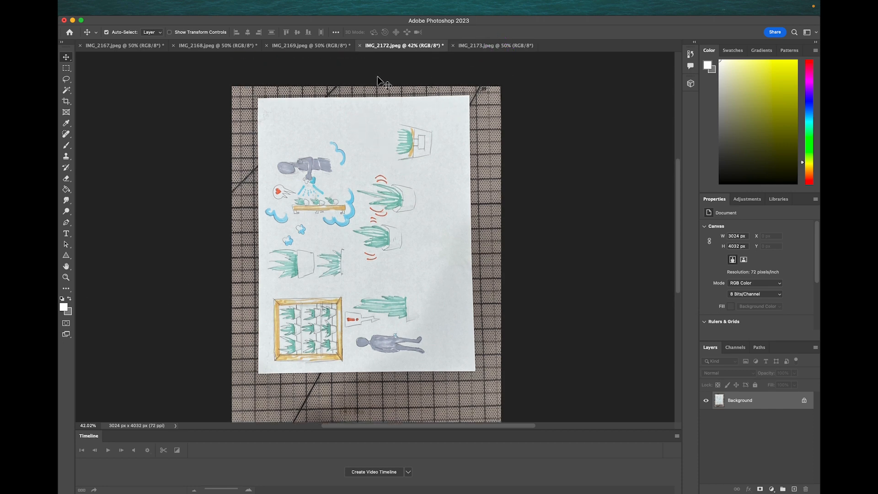
{"action": "left_click", "coordinate": [491, 46]}
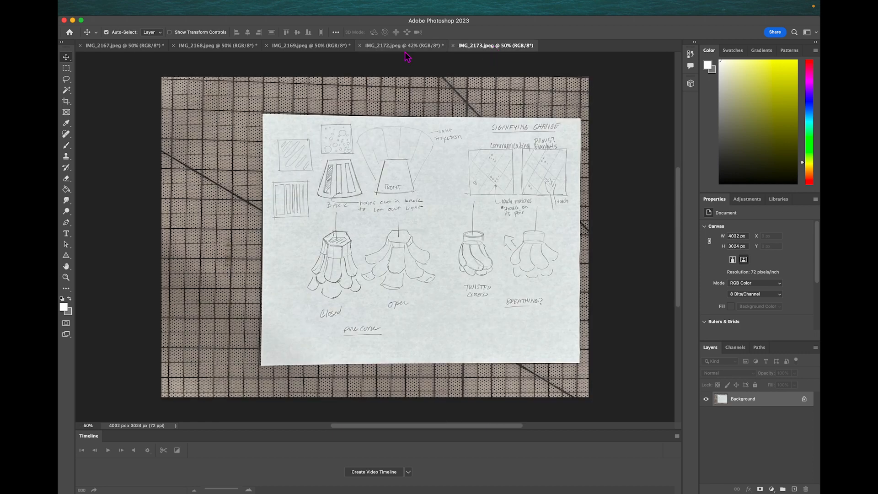
Unlock the Background layer of IMG_2173.jpeg, then rotate and reposition the photo slightly to straighten the paper
{"action": "left_click", "coordinate": [804, 400]}
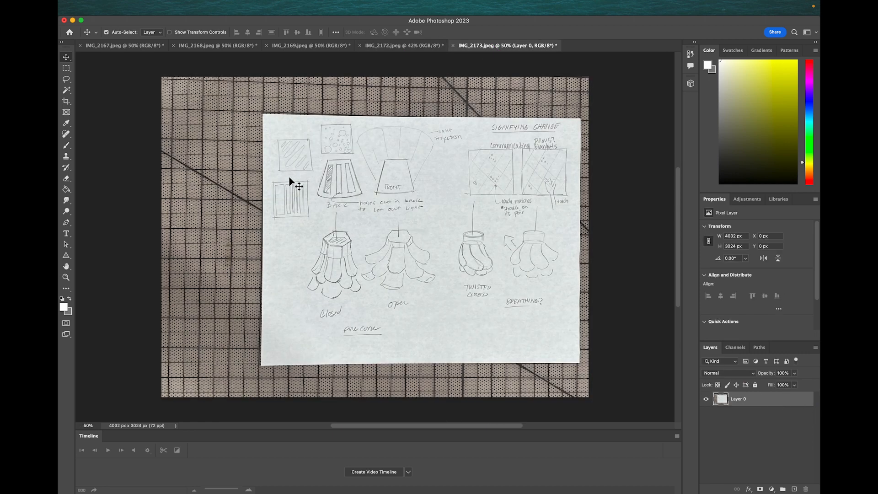
{"action": "key", "text": "super+t"}
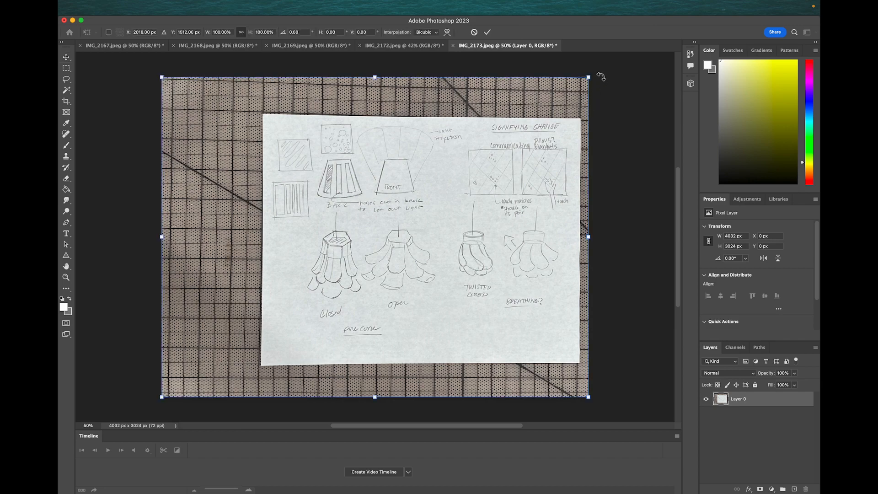
{"action": "left_click_drag", "start_coordinate": [601, 77], "coordinate": [411, 160]}
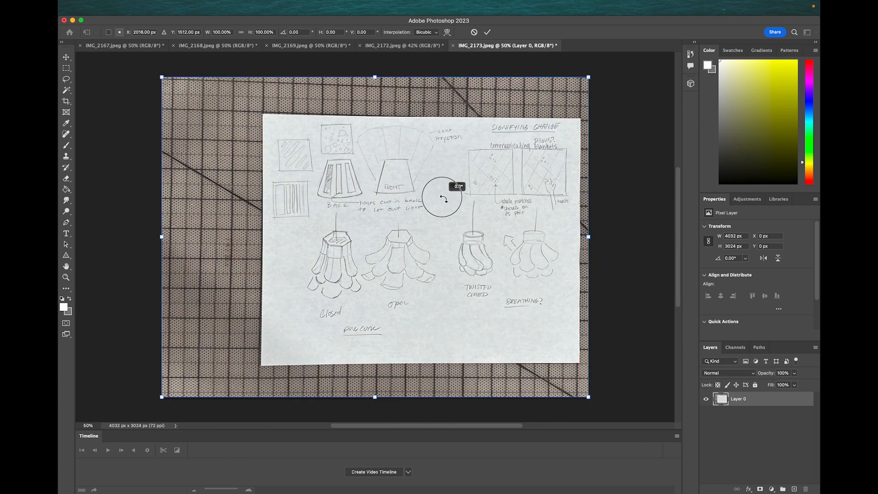
{"action": "left_click_drag", "start_coordinate": [442, 198], "coordinate": [443, 197]}
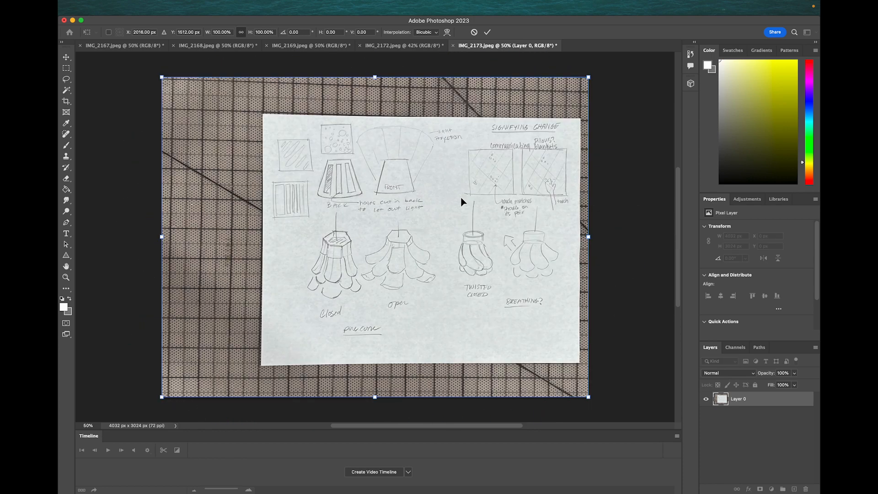
{"action": "left_click_drag", "start_coordinate": [603, 66], "coordinate": [549, 76]}
{"action": "left_click_drag", "start_coordinate": [442, 157], "coordinate": [362, 169]}
{"action": "key", "text": "Return"}
Crop the photo to the area inside the paper's edges, about 2977 x 2115 px
{"action": "key", "text": "c"}
{"action": "left_click_drag", "start_coordinate": [587, 400], "coordinate": [530, 353]}
{"action": "key", "text": "Return"}
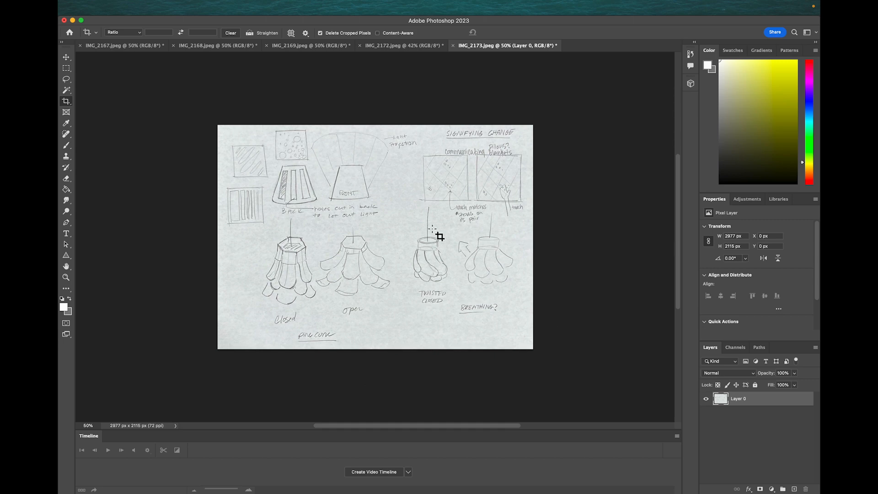
Look through the list of individual adjustments available for the cropped sketch and compare it with the layer's properties
{"action": "scroll", "coordinate": [439, 235], "scroll_direction": "up", "scroll_amount": 3}
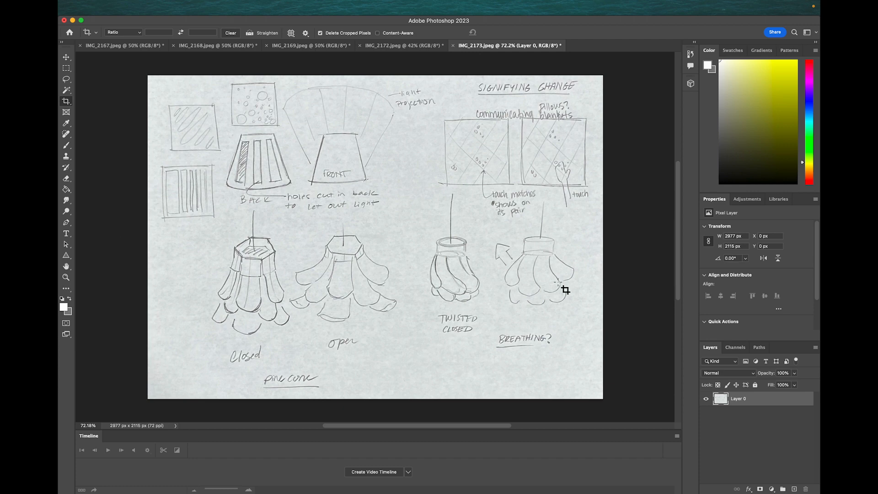
{"action": "left_click", "coordinate": [747, 199]}
{"action": "mouse_move", "coordinate": [815, 264]}
{"action": "left_mouse_down"}
{"action": "mouse_move", "coordinate": [818, 230]}
{"action": "mouse_move", "coordinate": [820, 261]}
{"action": "left_mouse_up"}
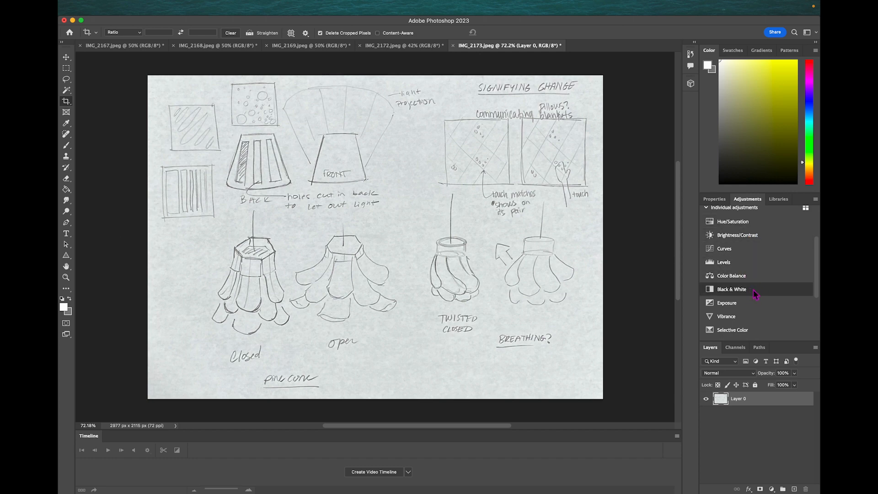
{"action": "scroll", "coordinate": [750, 274], "scroll_direction": "down", "scroll_amount": 3}
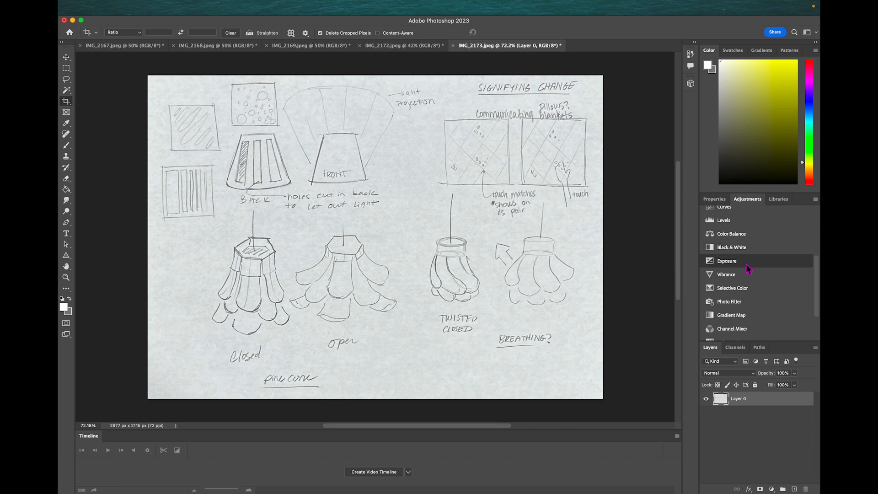
{"action": "scroll", "coordinate": [787, 293], "scroll_direction": "down", "scroll_amount": 3}
{"action": "scroll", "coordinate": [817, 315], "scroll_direction": "up", "scroll_amount": 2}
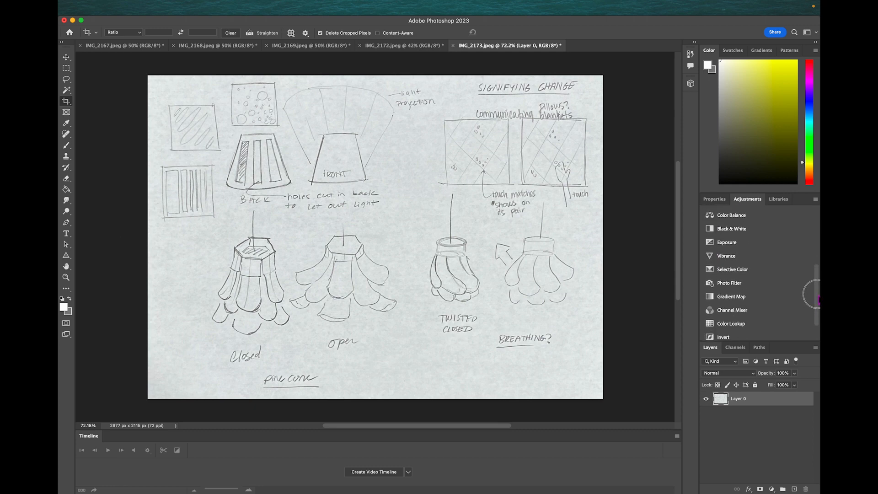
{"action": "left_click_drag", "start_coordinate": [816, 306], "coordinate": [817, 276]}
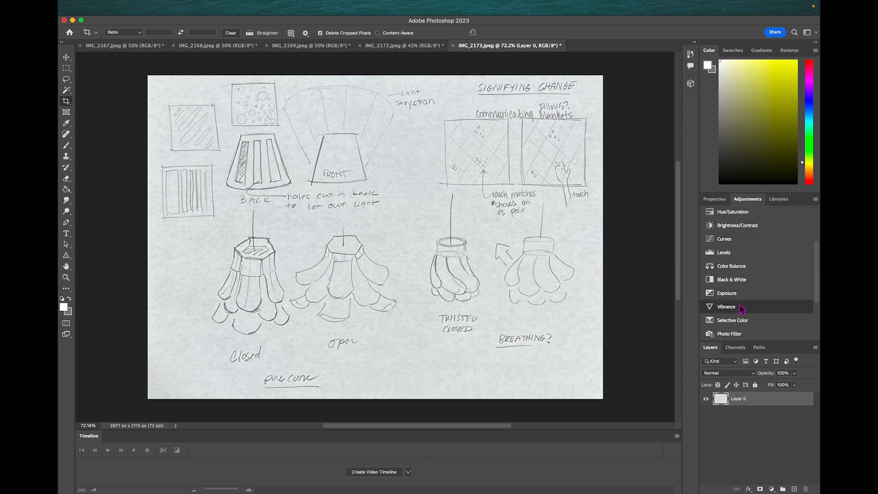
{"action": "left_click", "coordinate": [719, 201]}
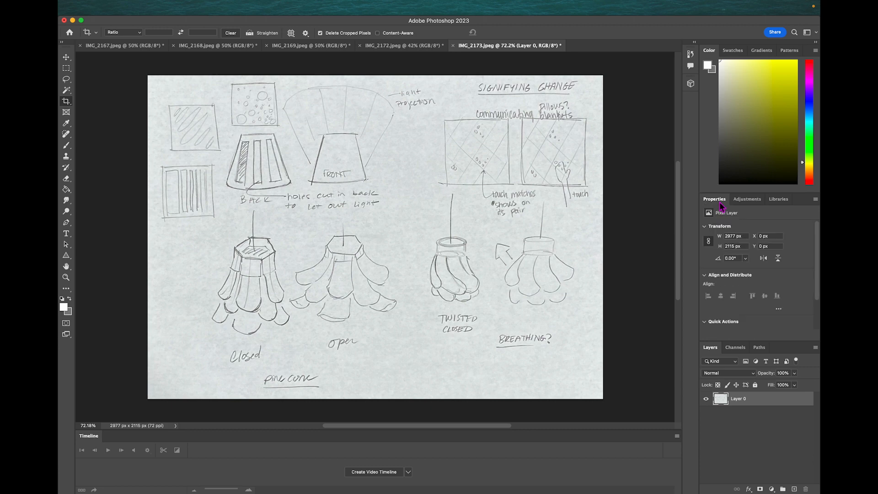
{"action": "left_click", "coordinate": [747, 201]}
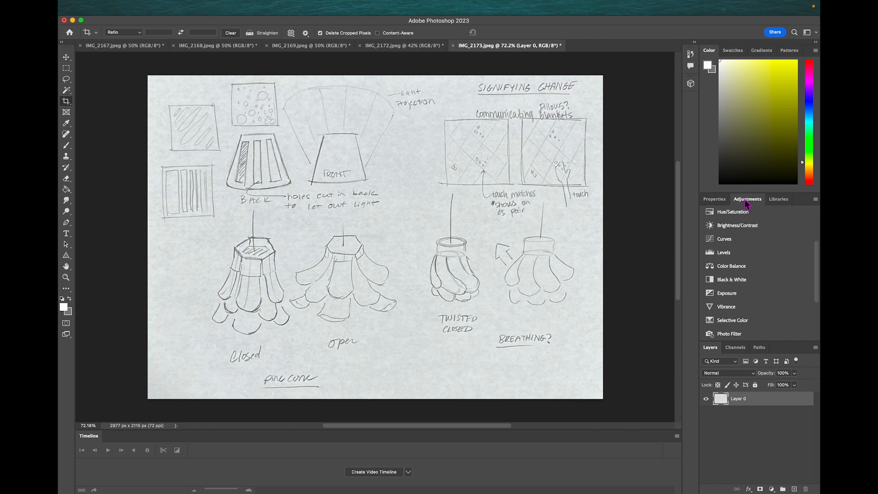
{"action": "left_click", "coordinate": [714, 201]}
{"action": "left_click", "coordinate": [749, 201]}
Open Levels for the sketch layer and set the midtone input level to 0.82
{"action": "key", "text": "ctrl+l"}
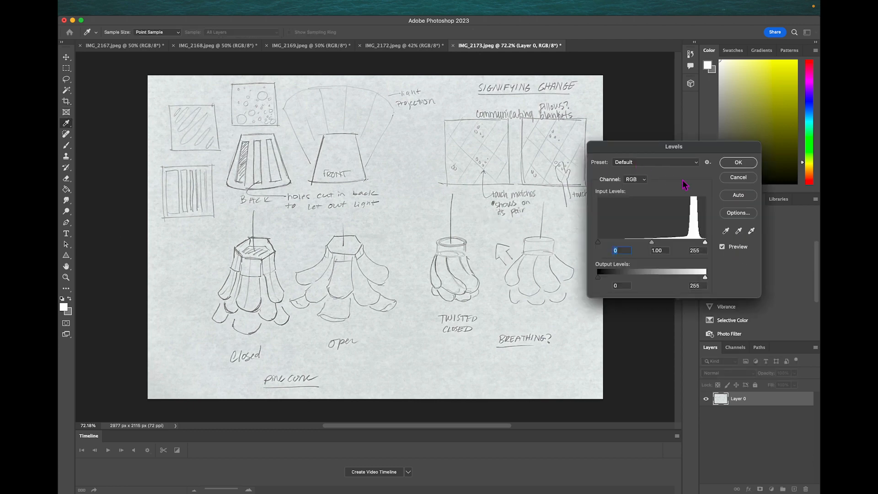
{"action": "left_click_drag", "start_coordinate": [680, 151], "coordinate": [706, 139]}
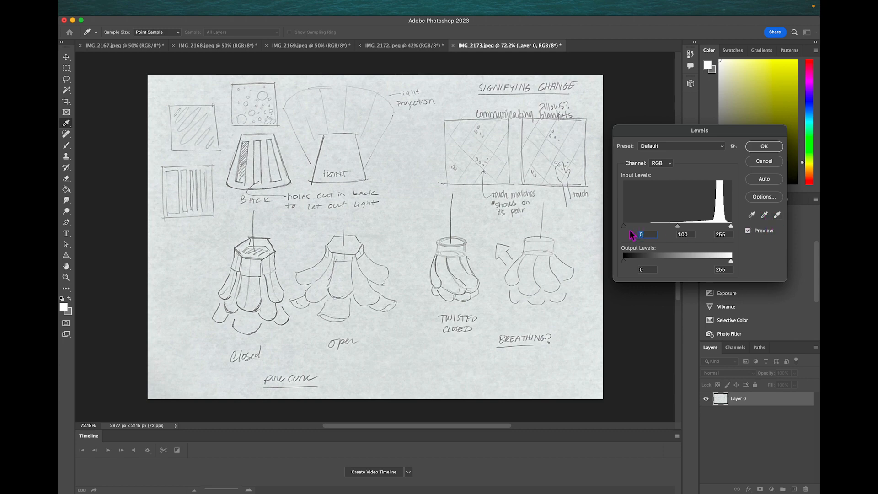
{"action": "mouse_move", "coordinate": [627, 231]}
{"action": "left_mouse_down"}
{"action": "mouse_move", "coordinate": [652, 228]}
{"action": "mouse_move", "coordinate": [614, 219]}
{"action": "left_mouse_up"}
{"action": "mouse_move", "coordinate": [677, 226]}
{"action": "left_mouse_down"}
{"action": "mouse_move", "coordinate": [697, 230]}
{"action": "mouse_move", "coordinate": [658, 227]}
{"action": "mouse_move", "coordinate": [755, 228]}
{"action": "mouse_move", "coordinate": [678, 228]}
{"action": "mouse_move", "coordinate": [750, 227]}
{"action": "mouse_move", "coordinate": [685, 226]}
{"action": "left_mouse_up"}
Set the Levels white point by sampling blank paper areas around the lamp sketches
{"action": "left_click", "coordinate": [781, 217]}
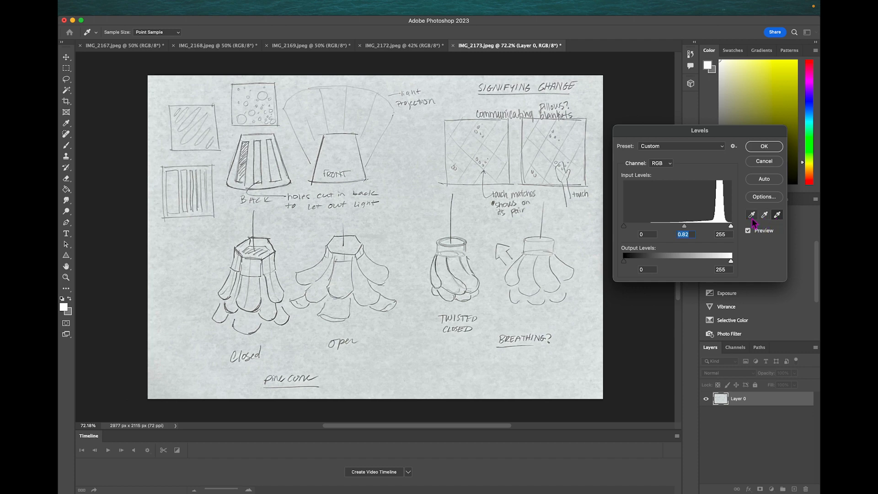
{"action": "left_click", "coordinate": [779, 219]}
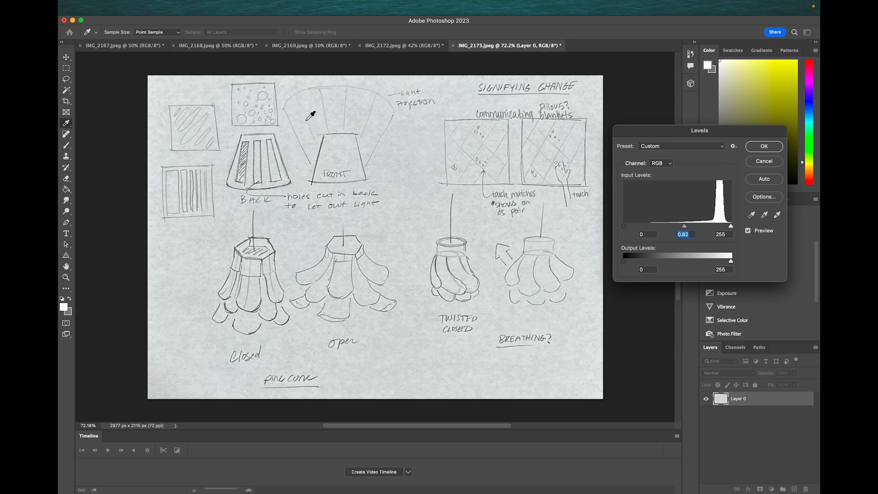
{"action": "left_click", "coordinate": [311, 105]}
{"action": "left_click", "coordinate": [780, 218]}
{"action": "left_click", "coordinate": [321, 106]}
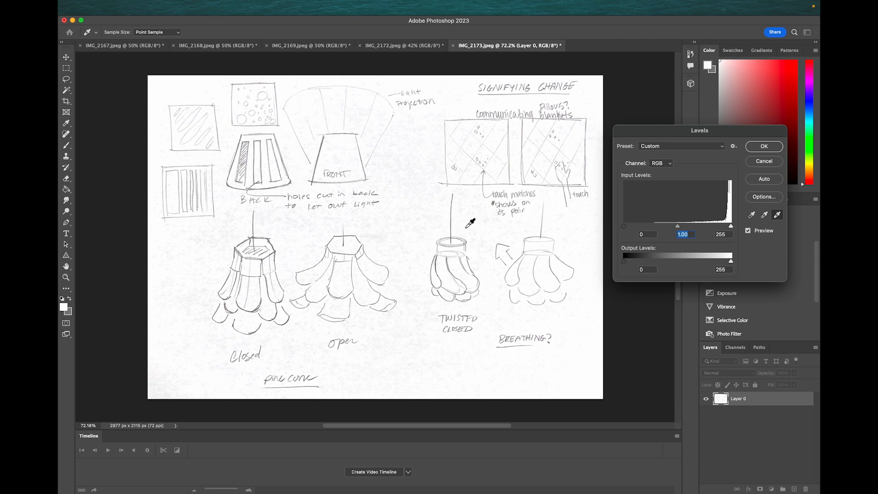
{"action": "left_click", "coordinate": [372, 237]}
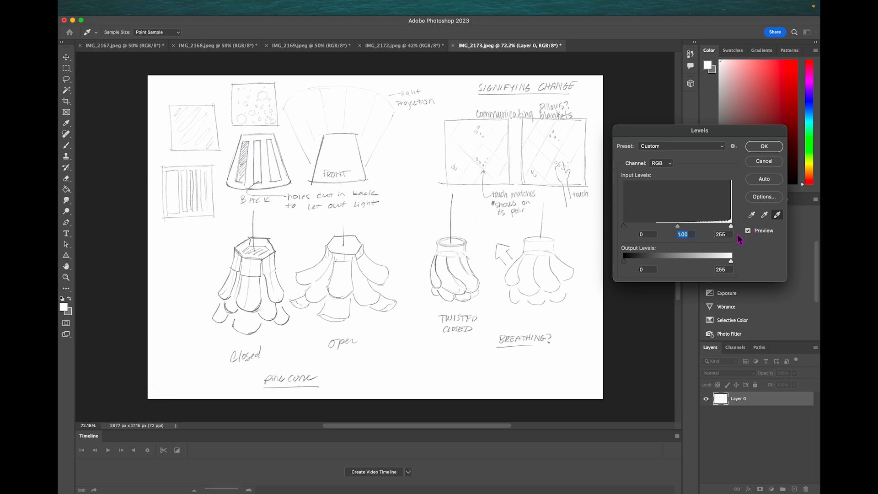
Apply Levels with the shadow input at 145 and the midtone input at 0.55, then return to the Move tool
{"action": "mouse_move", "coordinate": [680, 231]}
{"action": "left_mouse_down"}
{"action": "mouse_move", "coordinate": [729, 231]}
{"action": "mouse_move", "coordinate": [714, 231]}
{"action": "left_mouse_up"}
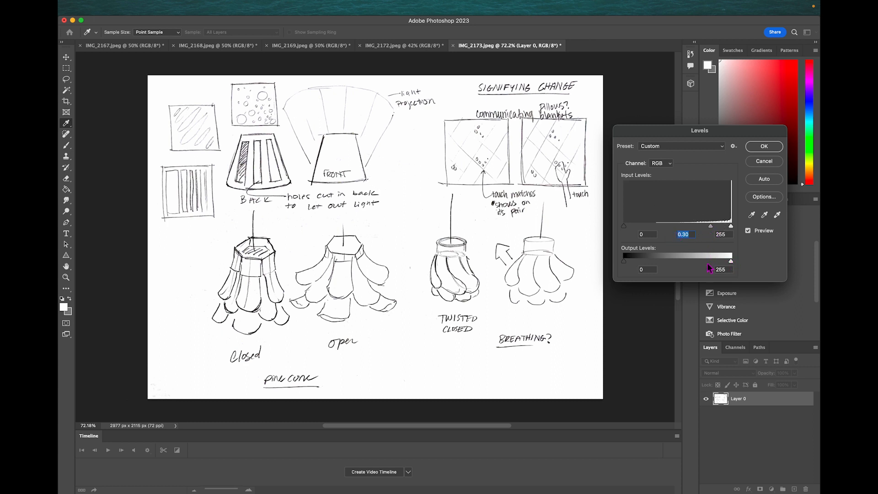
{"action": "mouse_move", "coordinate": [627, 265]}
{"action": "left_mouse_down"}
{"action": "mouse_move", "coordinate": [664, 263]}
{"action": "mouse_move", "coordinate": [633, 263]}
{"action": "mouse_move", "coordinate": [664, 263]}
{"action": "mouse_move", "coordinate": [628, 251]}
{"action": "mouse_move", "coordinate": [645, 231]}
{"action": "mouse_move", "coordinate": [720, 229]}
{"action": "left_mouse_up"}
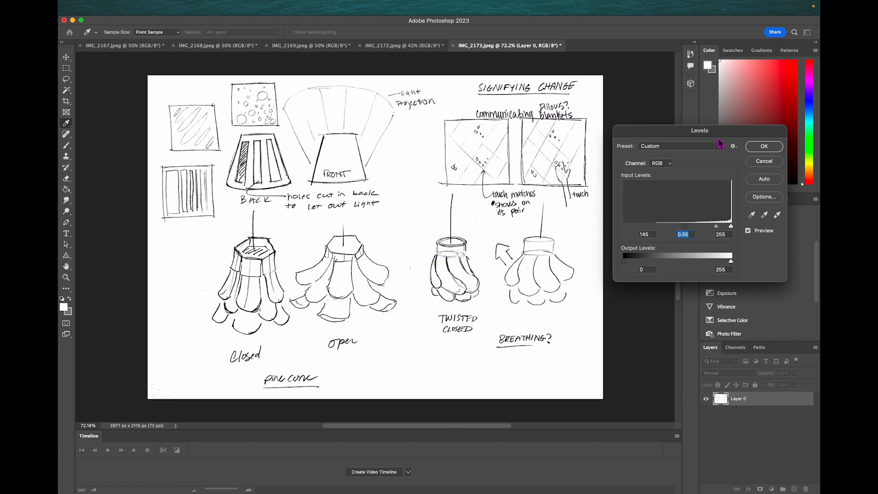
{"action": "left_click", "coordinate": [764, 147]}
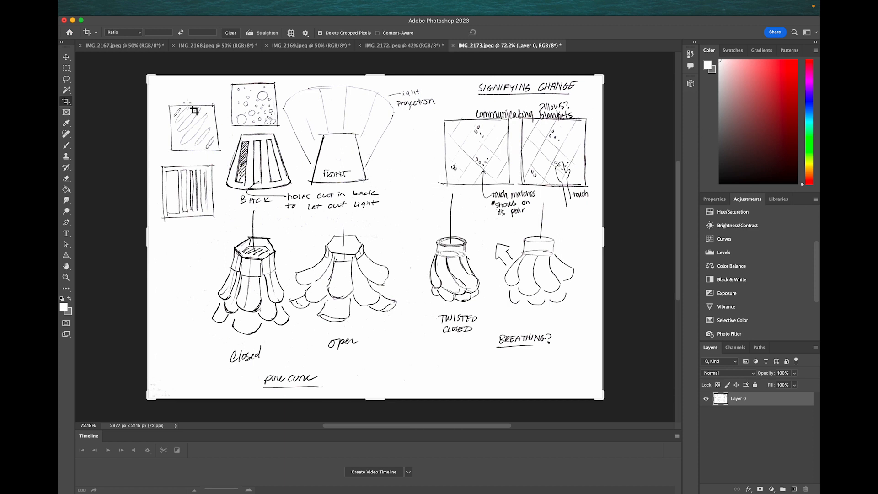
{"action": "left_click", "coordinate": [715, 199]}
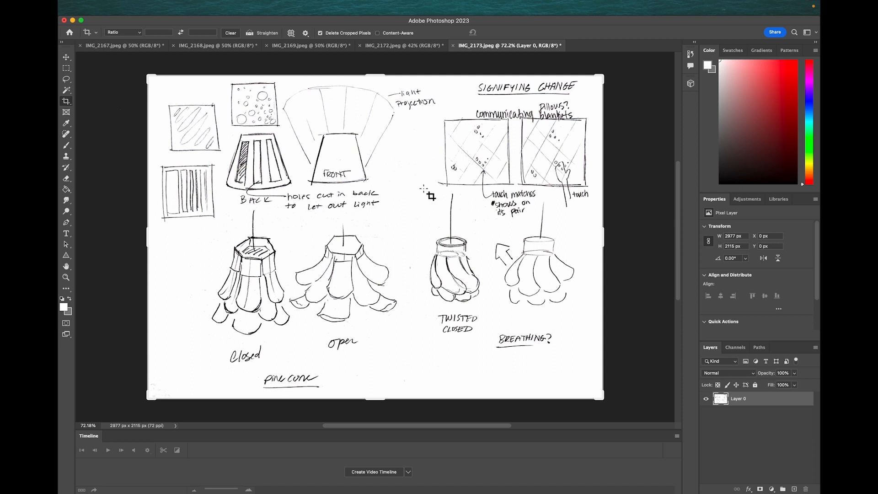
{"action": "left_click", "coordinate": [66, 57]}
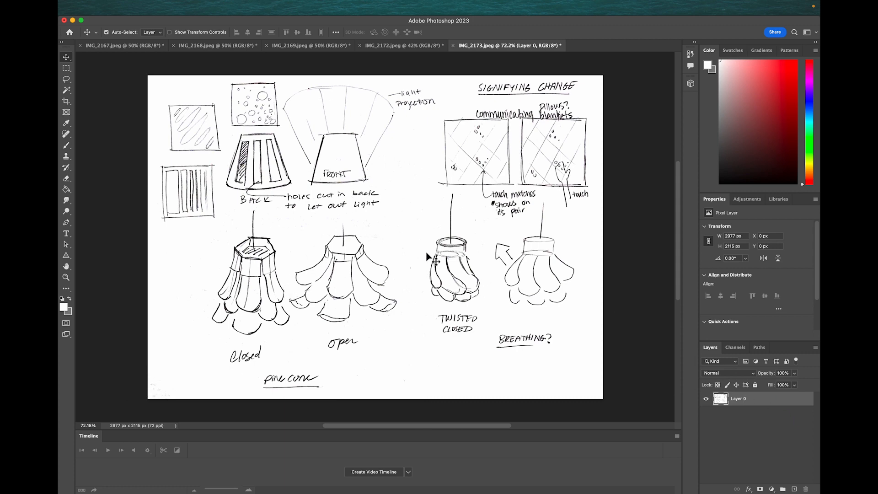
Set up the Clone Stamp with a 35 px brush and 100% opacity for retouching specks beside the open pine cone lamp
{"action": "scroll", "coordinate": [429, 258], "scroll_direction": "up", "scroll_amount": 5}
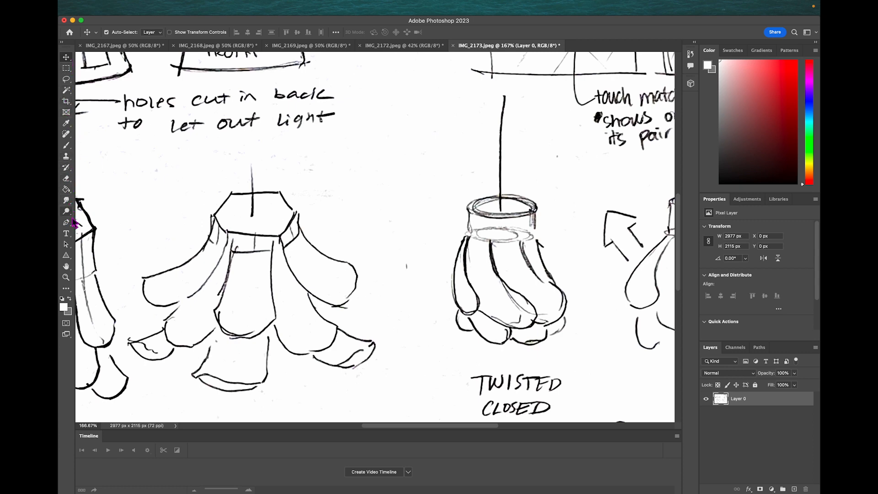
{"action": "left_click", "coordinate": [66, 160]}
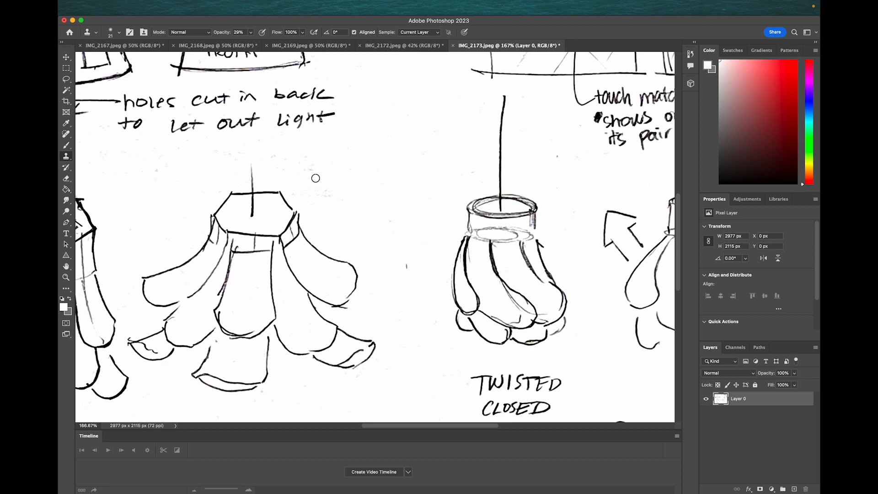
{"action": "key", "text": "bracketright"}
{"action": "key", "text": "bracketright"}
{"action": "key", "text": "bracketright"}
{"action": "left_click_drag", "start_coordinate": [314, 176], "coordinate": [308, 170]}
{"action": "left_click", "coordinate": [251, 33]}
{"action": "left_click_drag", "start_coordinate": [250, 43], "coordinate": [286, 43]}
Clone blank paper over the specks around the open and twisted lamps and the dark blot beside the word "shows"
{"action": "left_click_drag", "start_coordinate": [327, 199], "coordinate": [325, 194]}
{"action": "left_click_drag", "start_coordinate": [309, 163], "coordinate": [308, 168]}
{"action": "left_click_drag", "start_coordinate": [402, 262], "coordinate": [408, 267]}
{"action": "left_click", "coordinate": [577, 248], "text": "alt"}
{"action": "left_click_drag", "start_coordinate": [563, 172], "coordinate": [554, 157]}
{"action": "left_click_drag", "start_coordinate": [594, 122], "coordinate": [599, 121]}
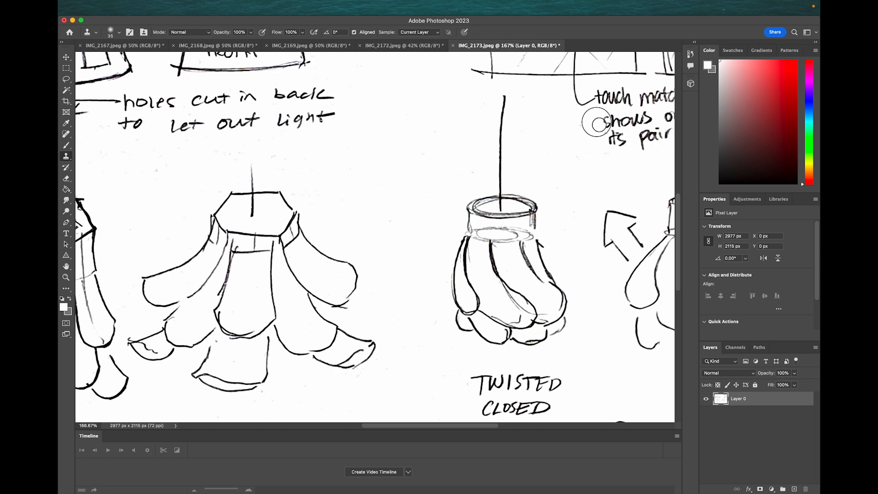
Inspect the pine cone lamps, their labels and the pattern squares for remaining specks and stray marks
{"action": "scroll", "coordinate": [429, 224], "scroll_direction": "down", "scroll_amount": 5}
{"action": "scroll", "coordinate": [428, 222], "scroll_direction": "left", "scroll_amount": 3}
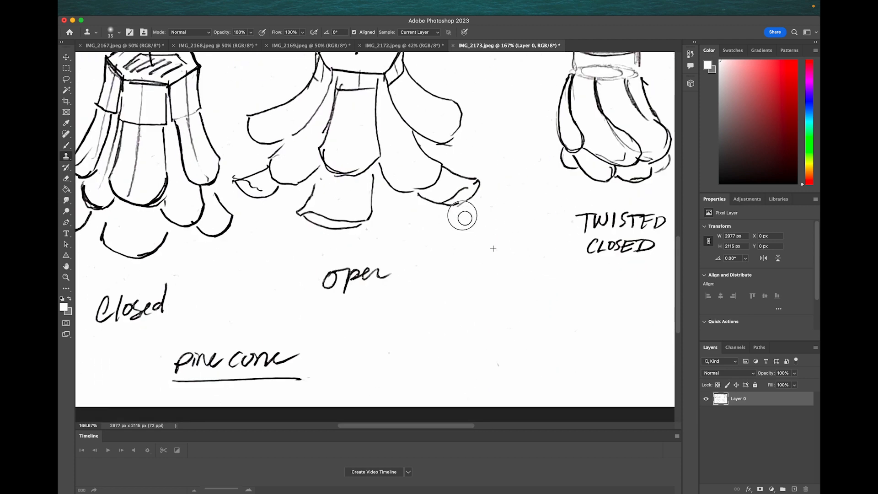
{"action": "left_click", "coordinate": [226, 109], "text": "alt"}
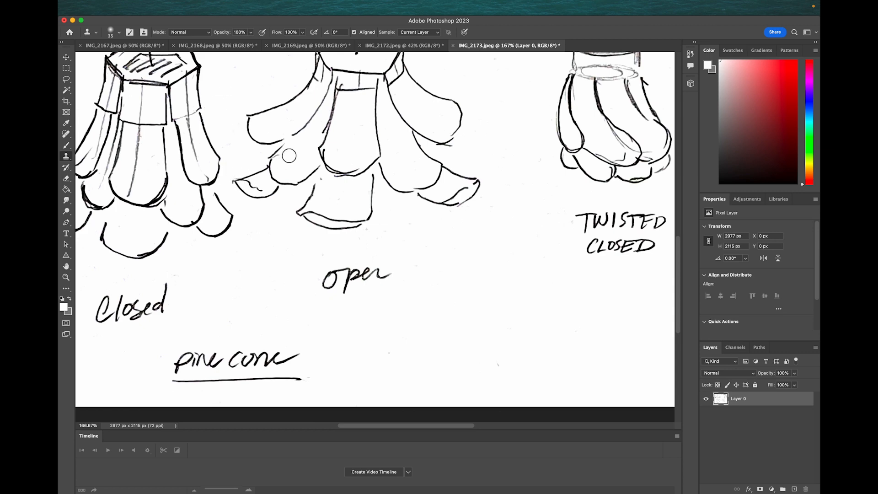
{"action": "scroll", "coordinate": [285, 153], "scroll_direction": "left", "scroll_amount": 10}
{"action": "scroll", "coordinate": [286, 153], "scroll_direction": "up", "scroll_amount": 15}
{"action": "scroll", "coordinate": [285, 153], "scroll_direction": "right", "scroll_amount": 6}
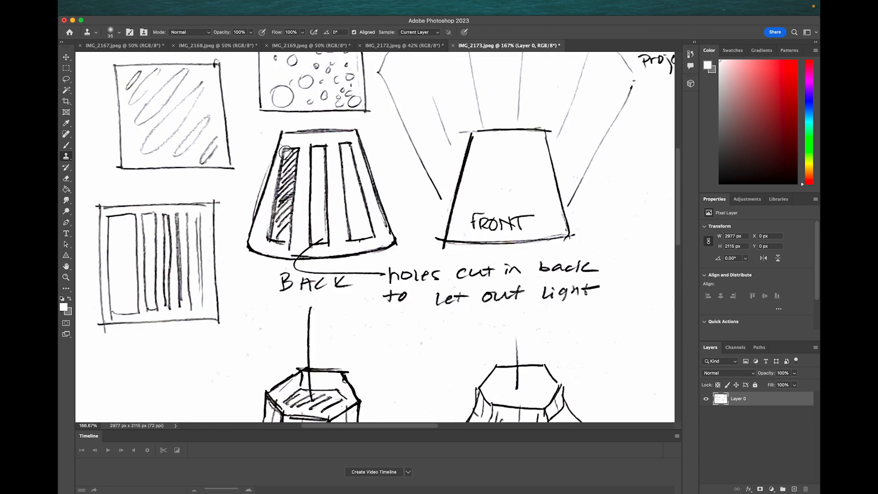
{"action": "scroll", "coordinate": [285, 153], "scroll_direction": "left", "scroll_amount": 3}
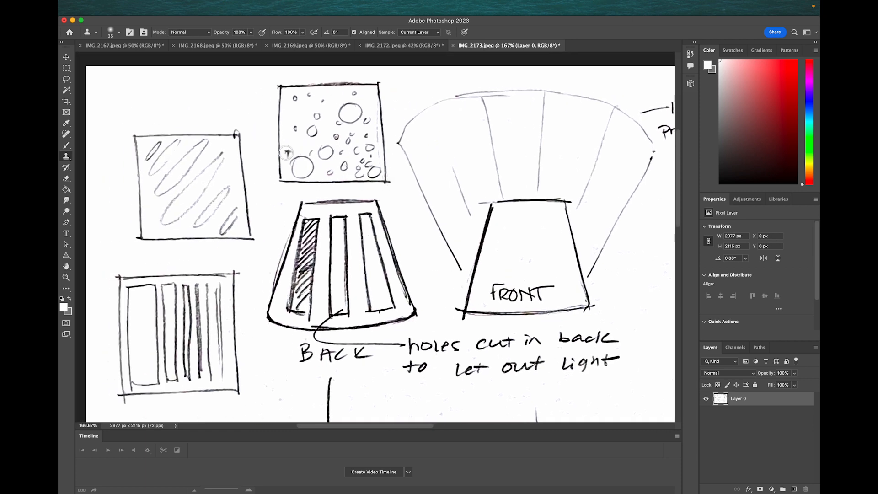
With a 15 px Clone Stamp brush, remove the line crossing the wrist and the line ends overshooting the first blanket square
{"action": "scroll", "coordinate": [286, 152], "scroll_direction": "right", "scroll_amount": 9}
{"action": "scroll", "coordinate": [286, 153], "scroll_direction": "right", "scroll_amount": 3}
{"action": "scroll", "coordinate": [286, 152], "scroll_direction": "down", "scroll_amount": 2}
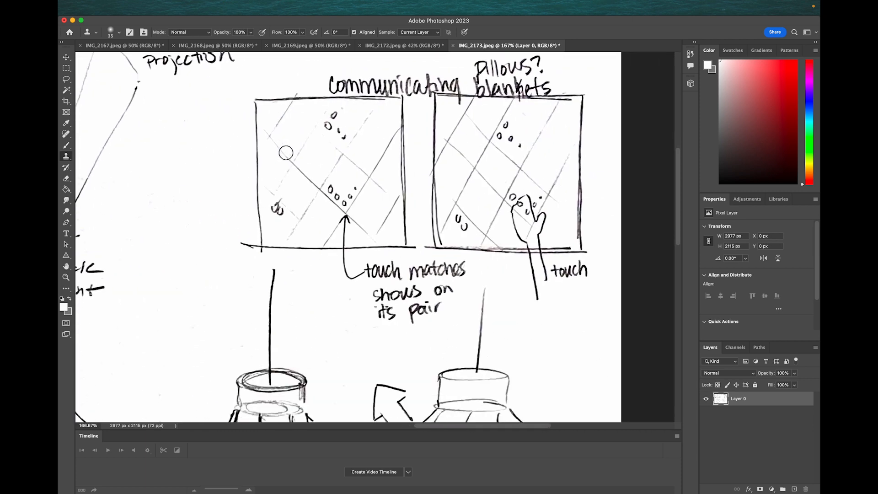
{"action": "scroll", "coordinate": [286, 153], "scroll_direction": "right", "scroll_amount": 2}
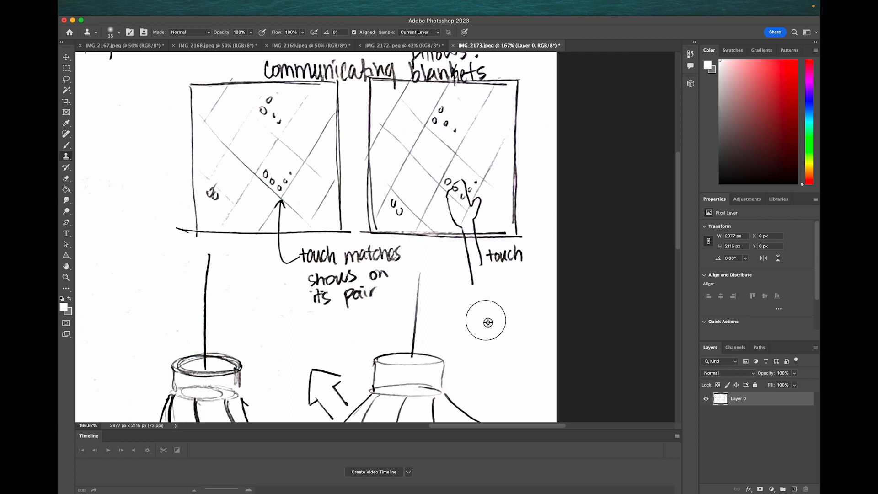
{"action": "key", "text": "bracketleft"}
{"action": "left_click_drag", "start_coordinate": [468, 237], "coordinate": [474, 237]}
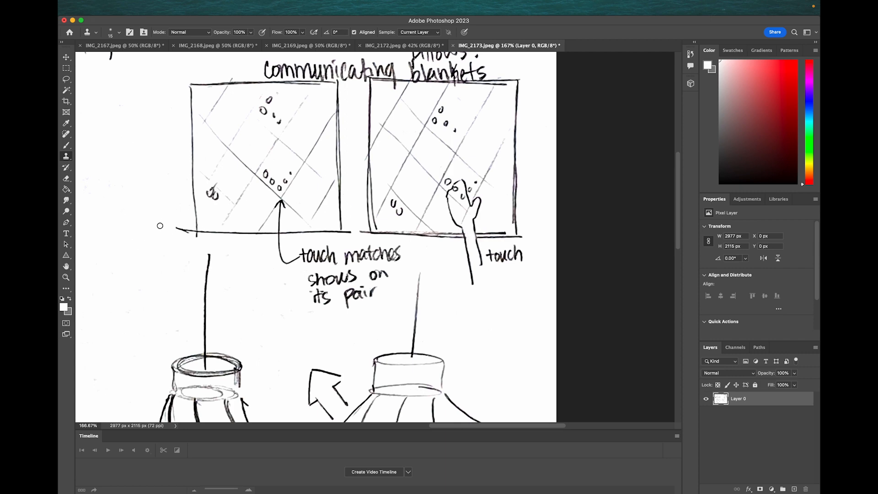
{"action": "left_click_drag", "start_coordinate": [178, 228], "coordinate": [193, 235]}
{"action": "left_click", "coordinate": [201, 72], "text": "alt"}
{"action": "left_click_drag", "start_coordinate": [233, 79], "coordinate": [233, 80]}
Review the retouched page from the blanket squares down to the lamp labels, ending with the whole page in view
{"action": "scroll", "coordinate": [512, 105], "scroll_direction": "down", "scroll_amount": 1}
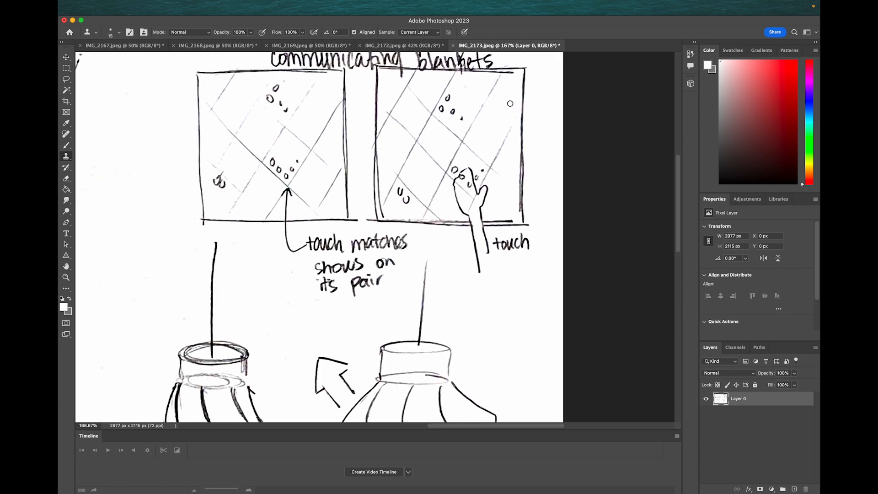
{"action": "scroll", "coordinate": [511, 104], "scroll_direction": "down", "scroll_amount": 4}
{"action": "scroll", "coordinate": [510, 105], "scroll_direction": "left", "scroll_amount": 5}
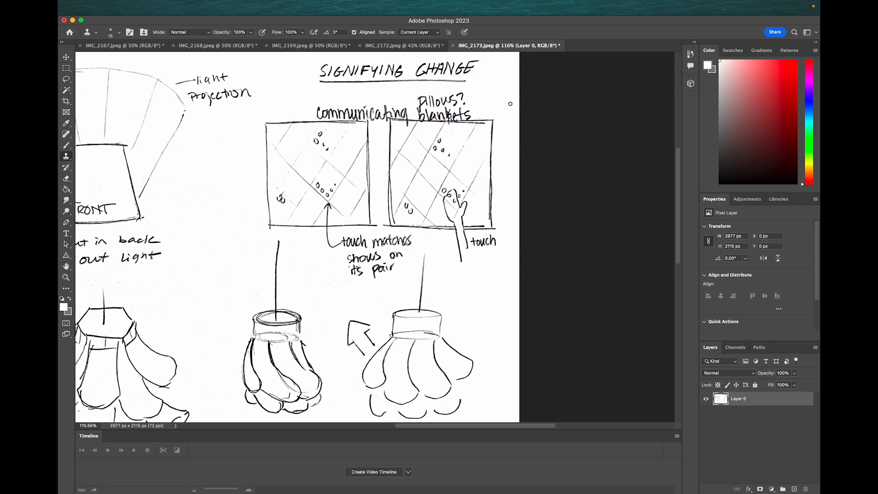
{"action": "scroll", "coordinate": [510, 103], "scroll_direction": "left", "scroll_amount": 1}
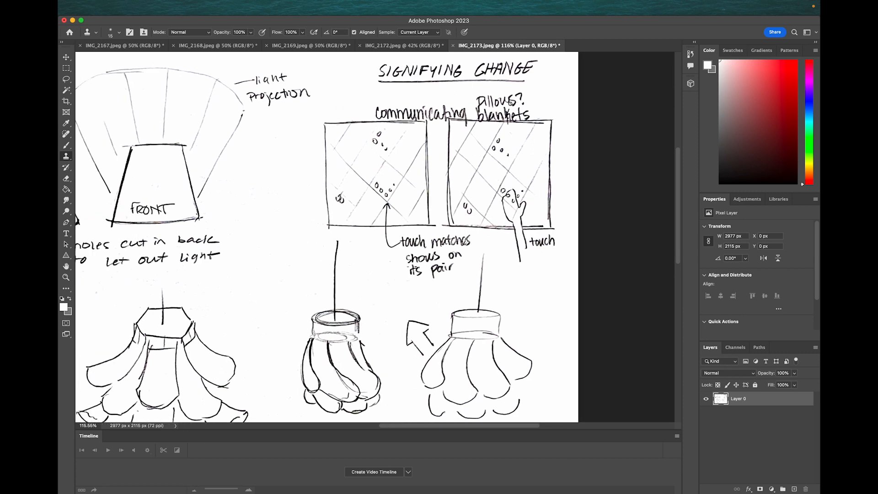
{"action": "scroll", "coordinate": [510, 103], "scroll_direction": "down", "scroll_amount": 6}
{"action": "scroll", "coordinate": [511, 104], "scroll_direction": "left", "scroll_amount": 5}
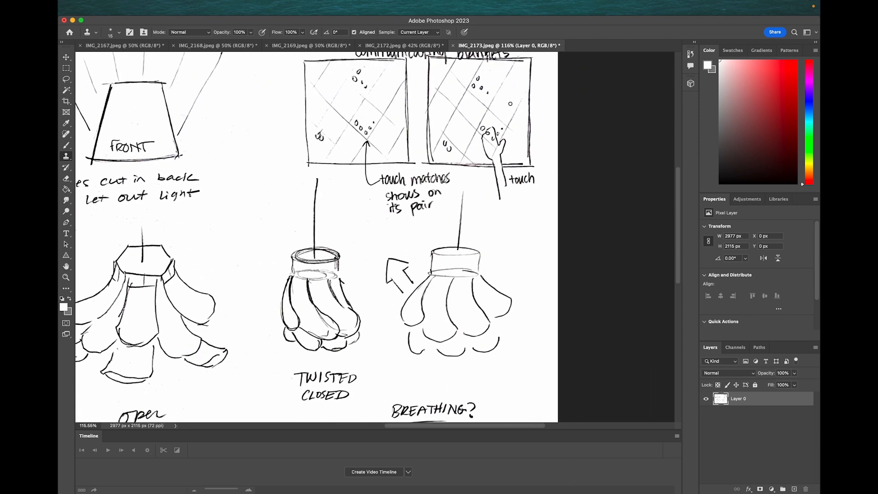
{"action": "scroll", "coordinate": [511, 103], "scroll_direction": "down", "scroll_amount": 5}
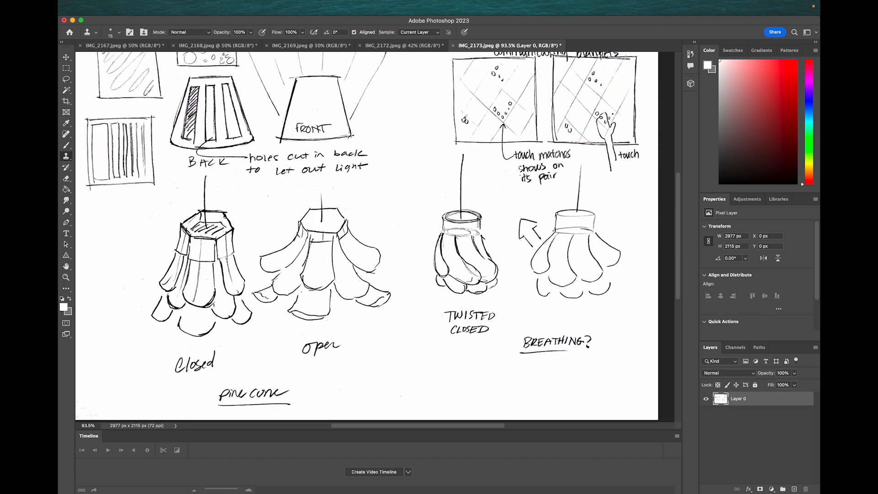
{"action": "scroll", "coordinate": [510, 104], "scroll_direction": "down", "scroll_amount": 3}
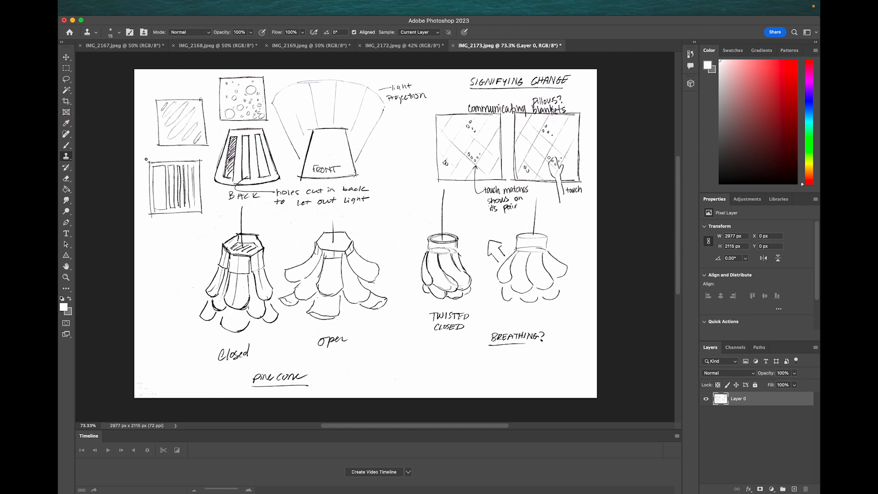
Select the striped square with a rectangular marquee, move it down beside the closed pine cone lamp and deselect it
{"action": "key", "text": "m"}
{"action": "left_click_drag", "start_coordinate": [145, 157], "coordinate": [208, 222]}
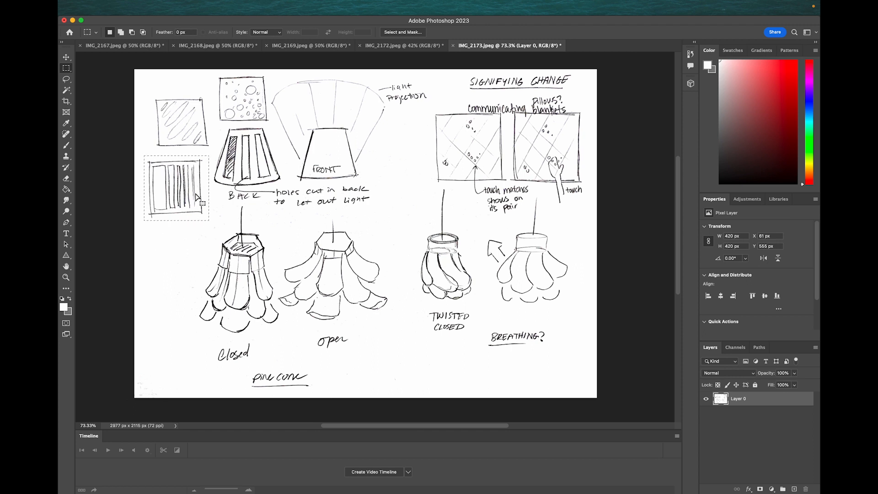
{"action": "key", "text": "v"}
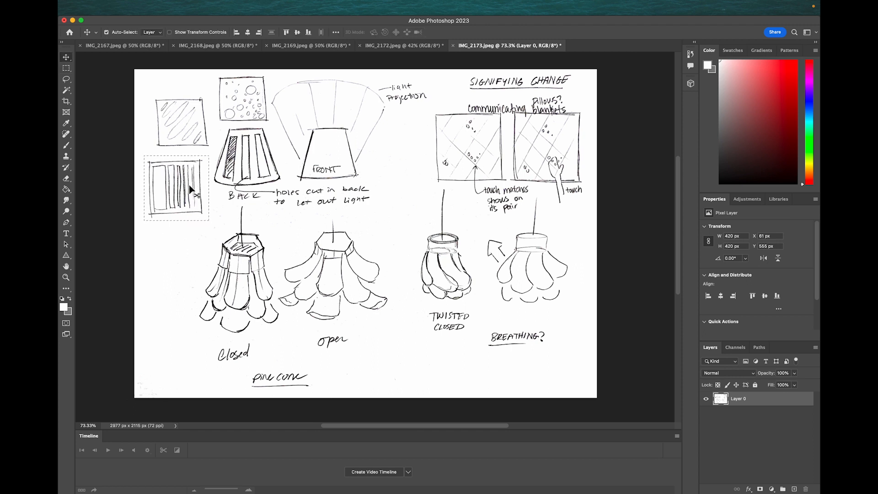
{"action": "left_click_drag", "start_coordinate": [182, 196], "coordinate": [176, 248]}
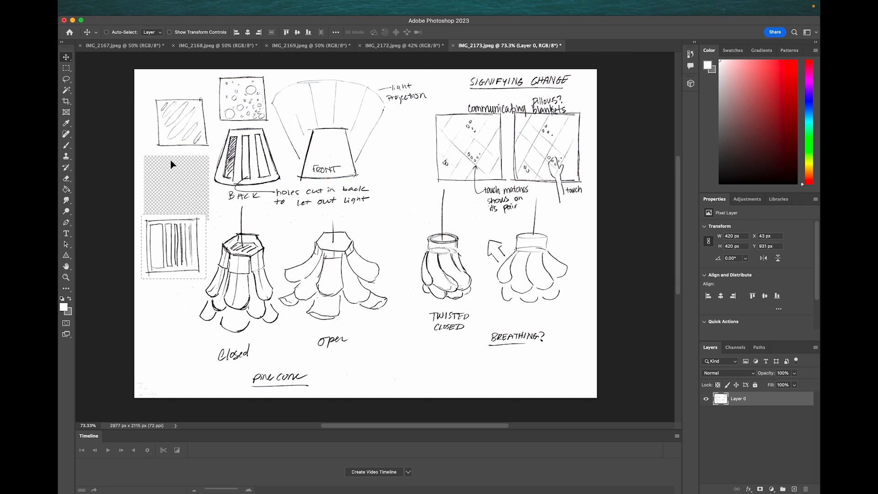
{"action": "key", "text": "super+d"}
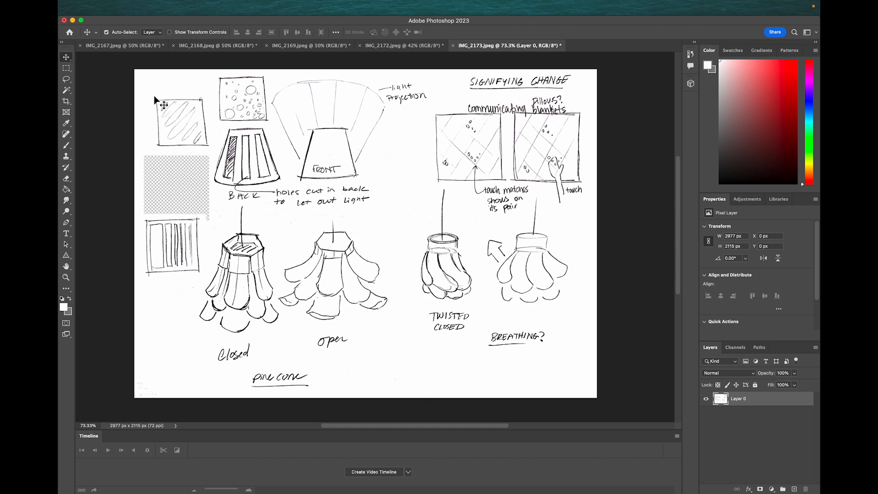
Select the diagonally hatched square with a rectangular marquee and move it directly above the striped square
{"action": "key", "text": "m"}
{"action": "left_click_drag", "start_coordinate": [156, 99], "coordinate": [211, 149]}
{"action": "key", "text": "v"}
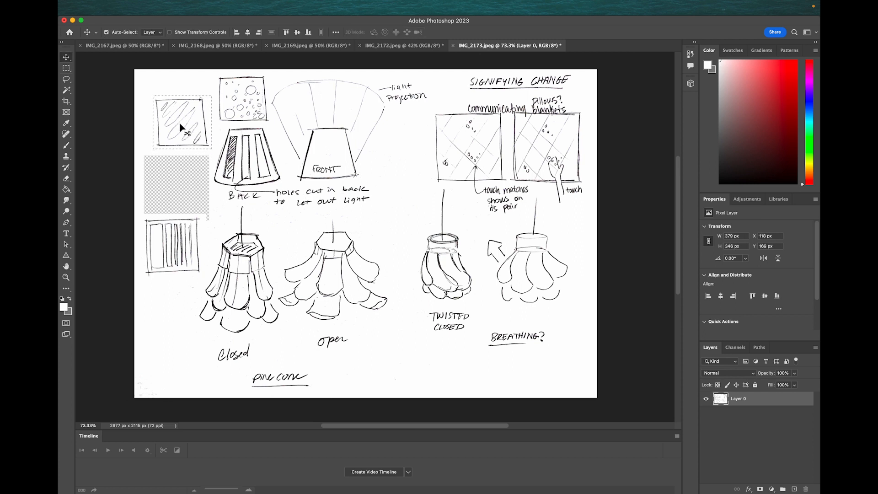
{"action": "left_click_drag", "start_coordinate": [185, 128], "coordinate": [174, 193]}
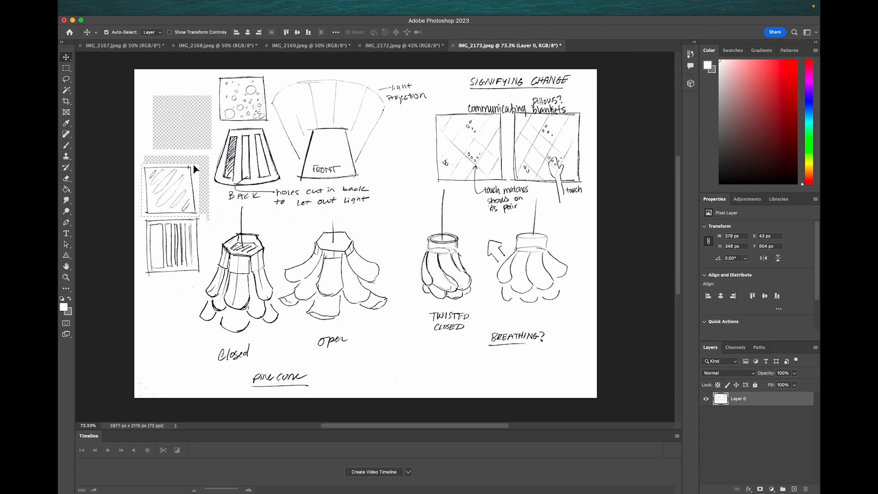
Scale the hatched square to 103.96%, skew it horizontally by about -3.5° to straighten its sides, and apply the transform
{"action": "key", "text": "super+t"}
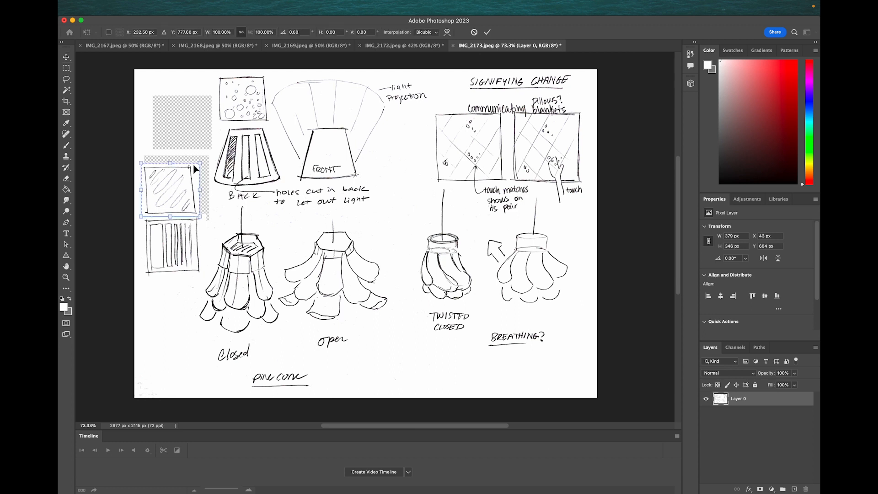
{"action": "left_click_drag", "start_coordinate": [202, 165], "coordinate": [203, 161]}
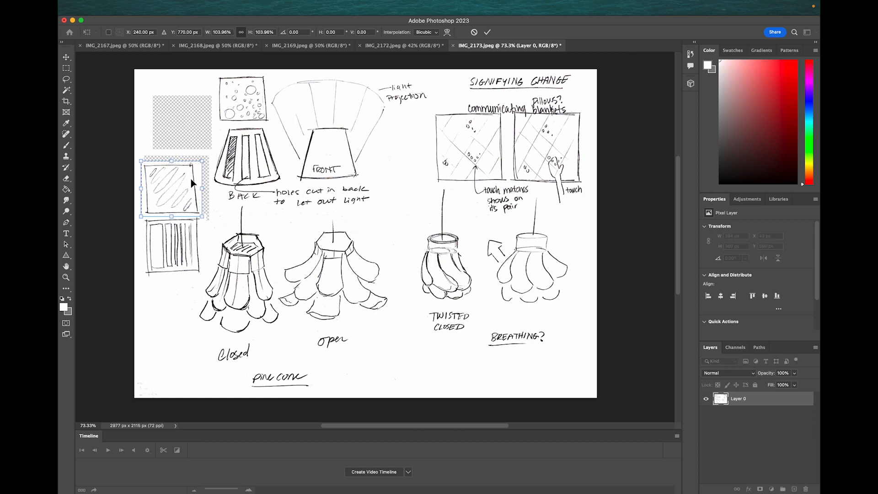
{"action": "right_click", "coordinate": [188, 189]}
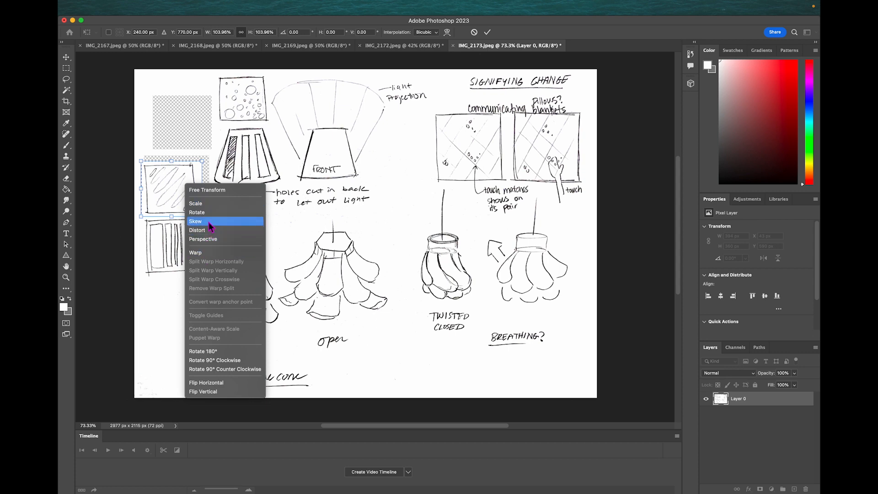
{"action": "left_click", "coordinate": [196, 188]}
{"action": "scroll", "coordinate": [179, 186], "scroll_direction": "up", "scroll_amount": 5}
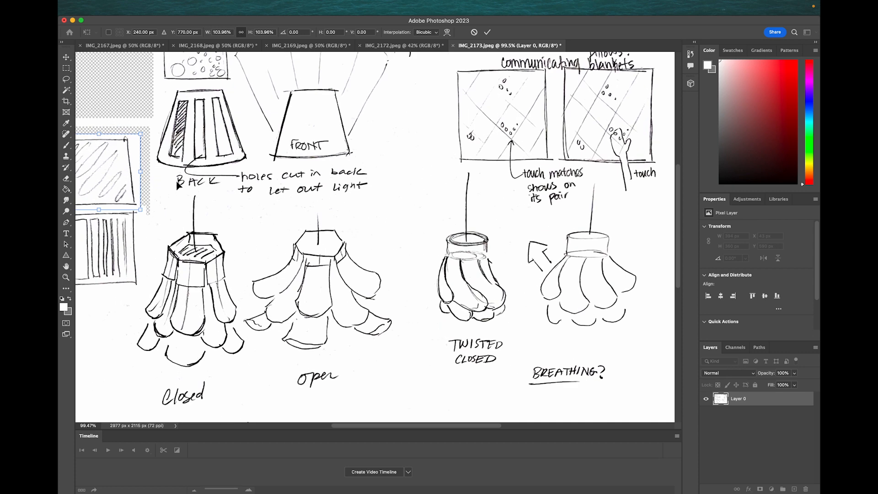
{"action": "scroll", "coordinate": [179, 186], "scroll_direction": "up", "scroll_amount": 2}
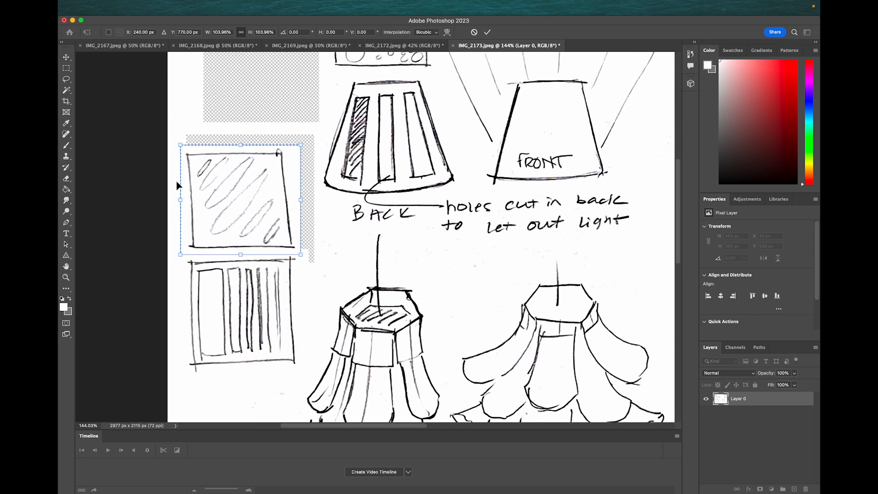
{"action": "left_click_drag", "start_coordinate": [243, 145], "coordinate": [249, 149]}
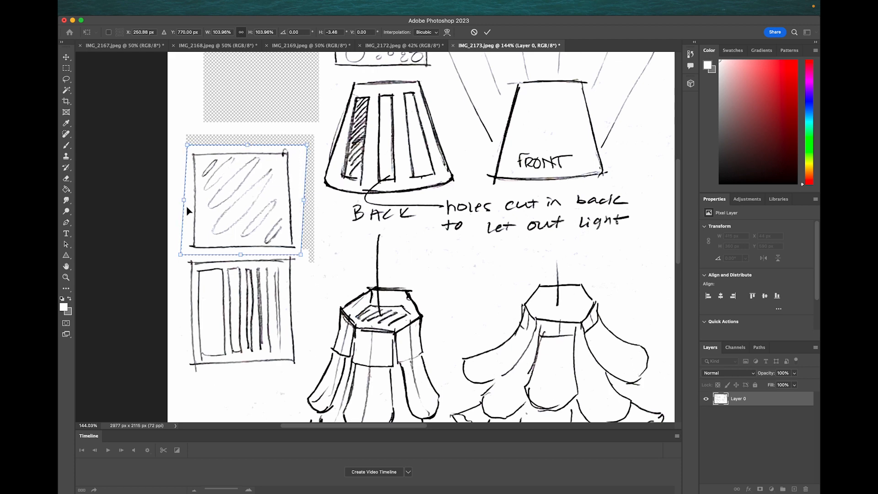
{"action": "left_click_drag", "start_coordinate": [183, 200], "coordinate": [182, 200]}
{"action": "key", "text": "Return"}
Select the square of circles with a rectangular marquee and move it directly above the hatched square
{"action": "key", "text": "super+minus"}
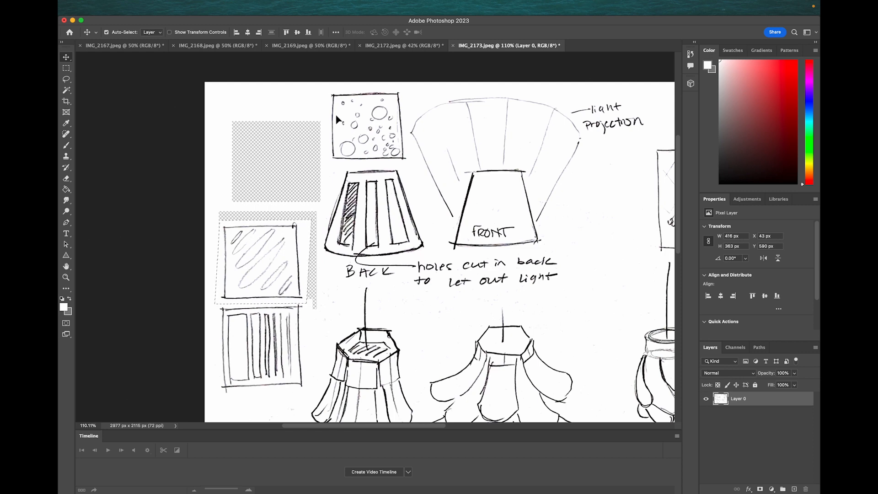
{"action": "key", "text": "m"}
{"action": "left_click_drag", "start_coordinate": [326, 91], "coordinate": [409, 163]}
{"action": "key", "text": "v"}
{"action": "mouse_move", "coordinate": [368, 130]}
{"action": "left_mouse_down"}
{"action": "mouse_move", "coordinate": [283, 168]}
{"action": "mouse_move", "coordinate": [259, 190]}
{"action": "left_mouse_up"}
Scale the square of circles to 104.23% to match the column of squares, apply the transform and deselect it
{"action": "key", "text": "super+t"}
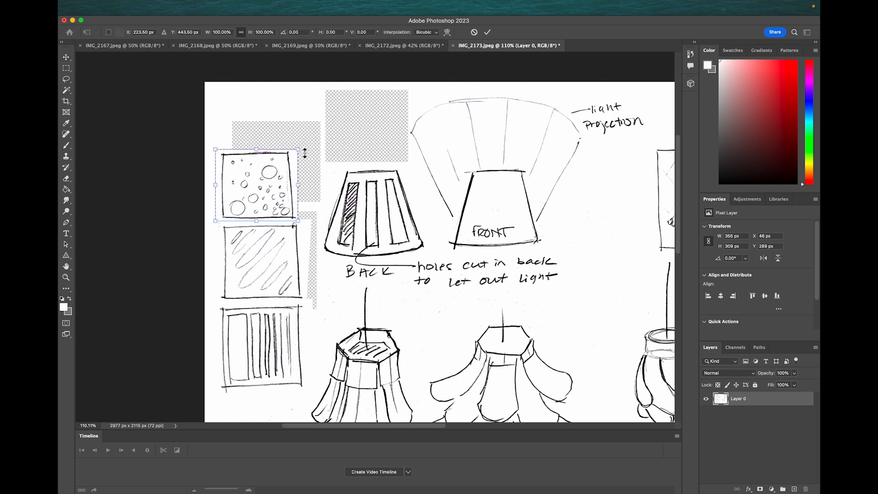
{"action": "left_click_drag", "start_coordinate": [299, 154], "coordinate": [305, 148]}
{"action": "left_click_drag", "start_coordinate": [308, 145], "coordinate": [301, 147]}
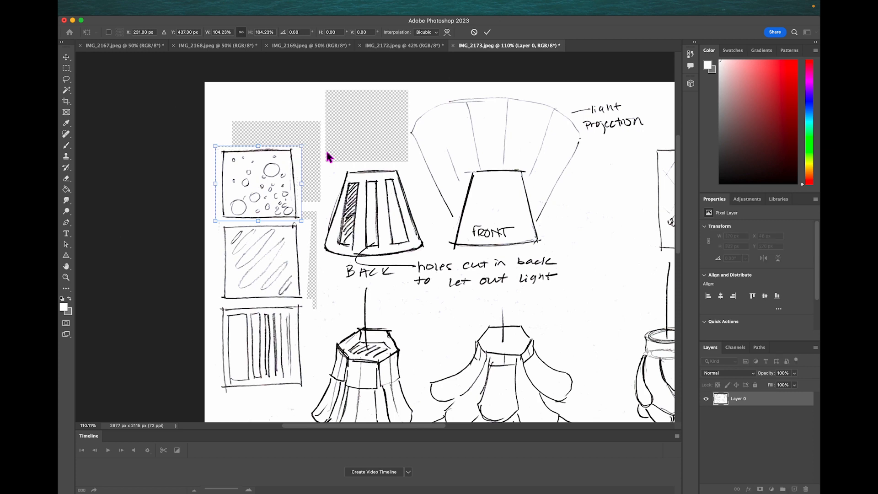
{"action": "key", "text": "Return"}
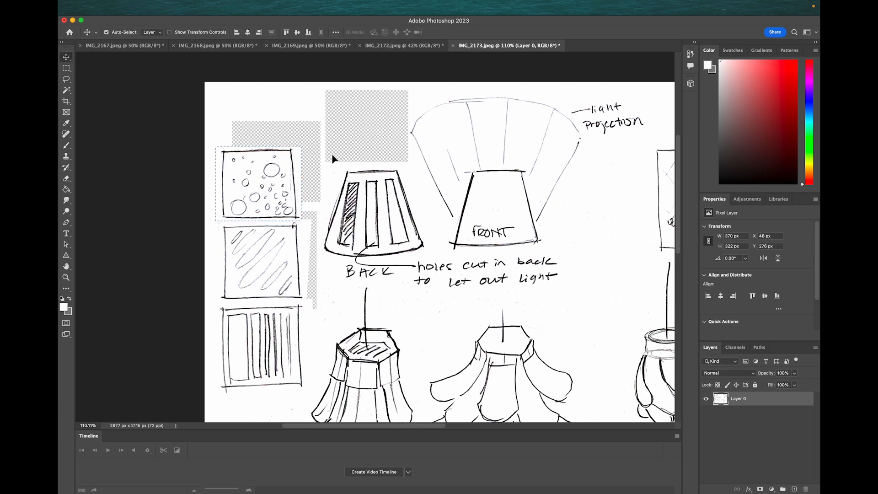
{"action": "key", "text": "super+d"}
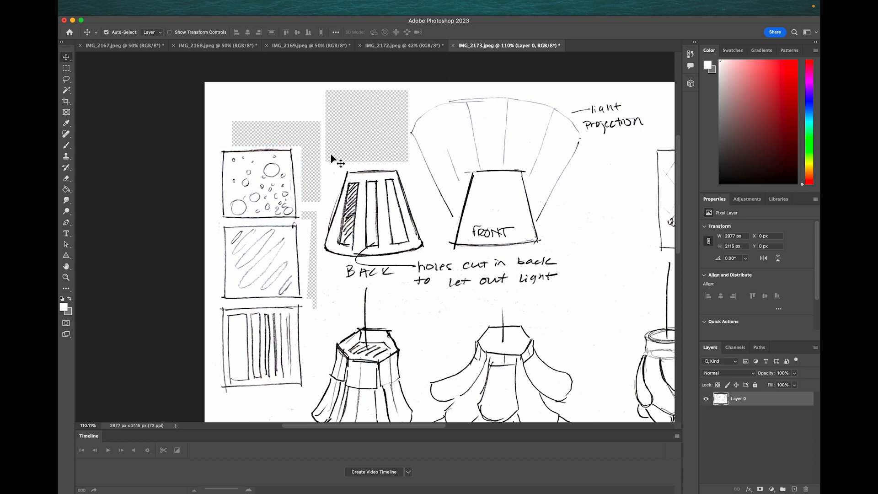
Add a new empty layer beneath the sketch layer
{"action": "scroll", "coordinate": [352, 165], "scroll_direction": "right", "scroll_amount": 3}
{"action": "scroll", "coordinate": [353, 164], "scroll_direction": "down", "scroll_amount": 2}
{"action": "scroll", "coordinate": [352, 170], "scroll_direction": "down", "scroll_amount": 3}
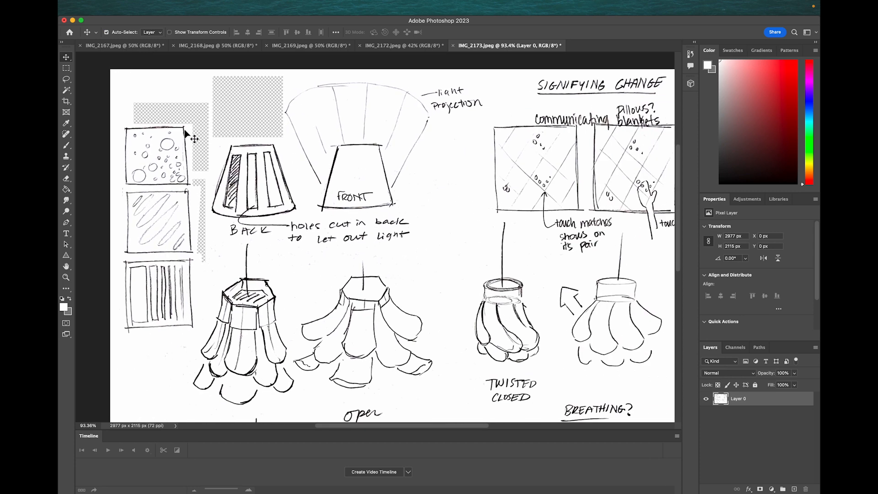
{"action": "left_click", "coordinate": [795, 490], "text": "super"}
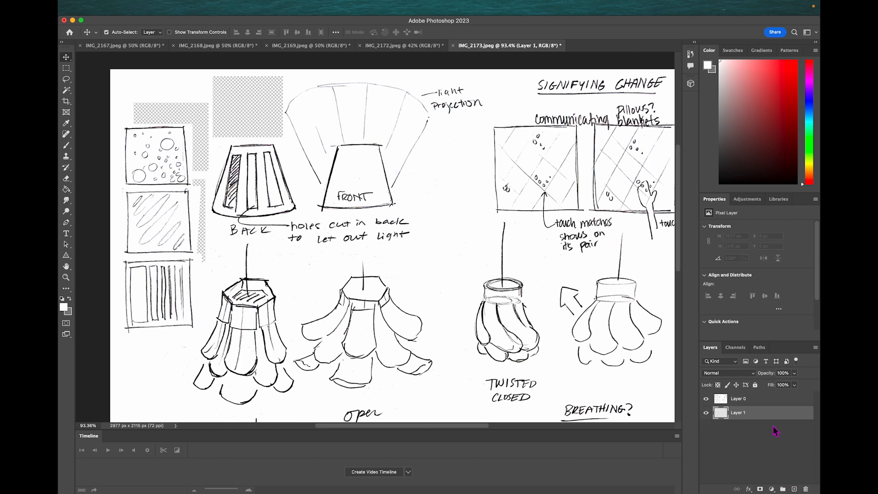
Fill the empty layer beneath the sketch with white using the Paint Bucket
{"action": "key", "text": "g"}
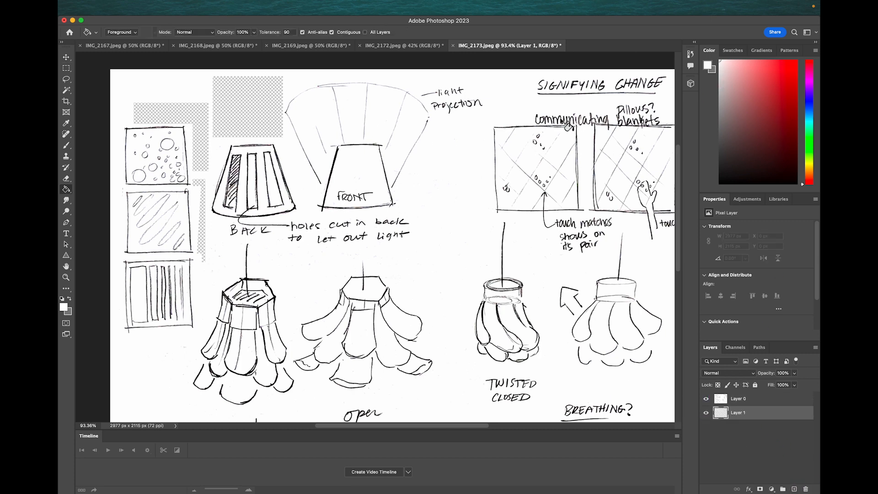
{"action": "left_click", "coordinate": [283, 136]}
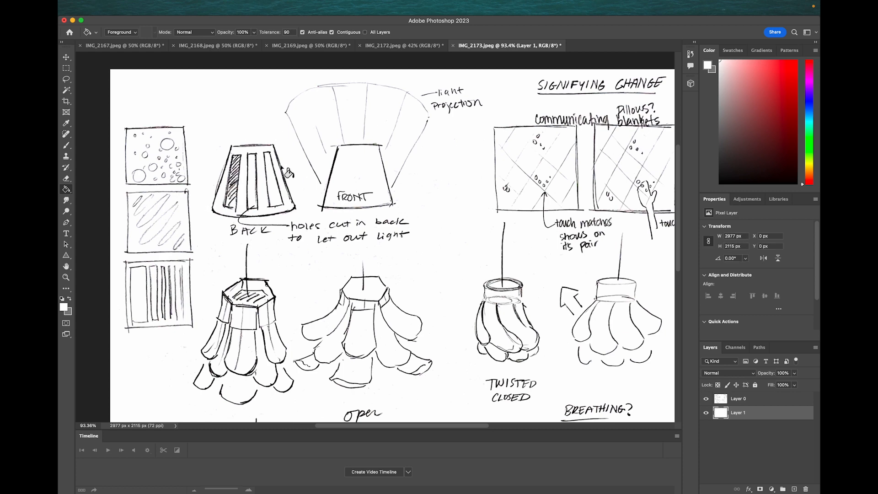
On the sketch layer, marquee-select the column of three pattern squares, move it up and deselect it
{"action": "left_click", "coordinate": [67, 68]}
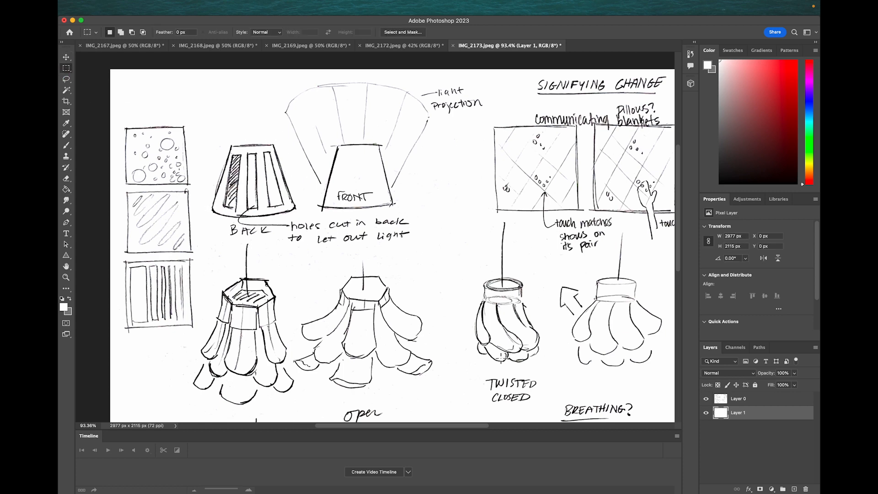
{"action": "left_click", "coordinate": [730, 403]}
{"action": "mouse_move", "coordinate": [200, 332]}
{"action": "left_mouse_down"}
{"action": "mouse_move", "coordinate": [103, 167]}
{"action": "mouse_move", "coordinate": [118, 117]}
{"action": "left_mouse_up"}
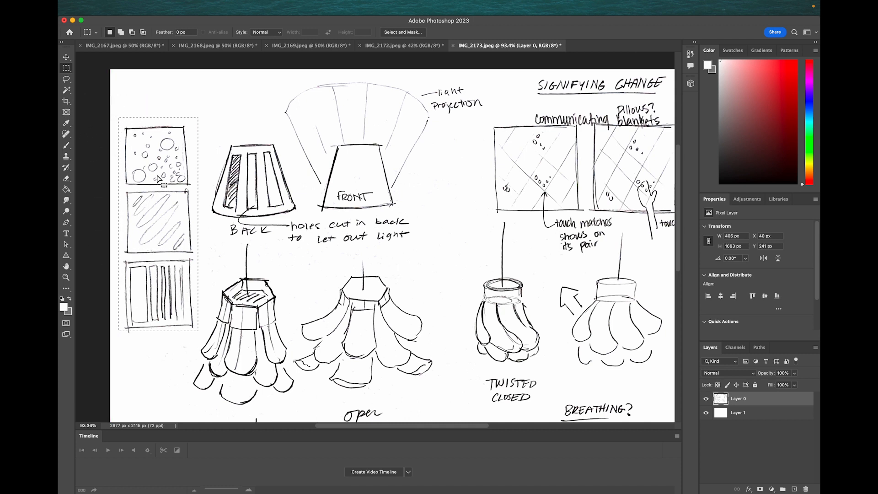
{"action": "key", "text": "v"}
{"action": "left_click_drag", "start_coordinate": [157, 178], "coordinate": [162, 141]}
{"action": "key", "text": "super+d"}
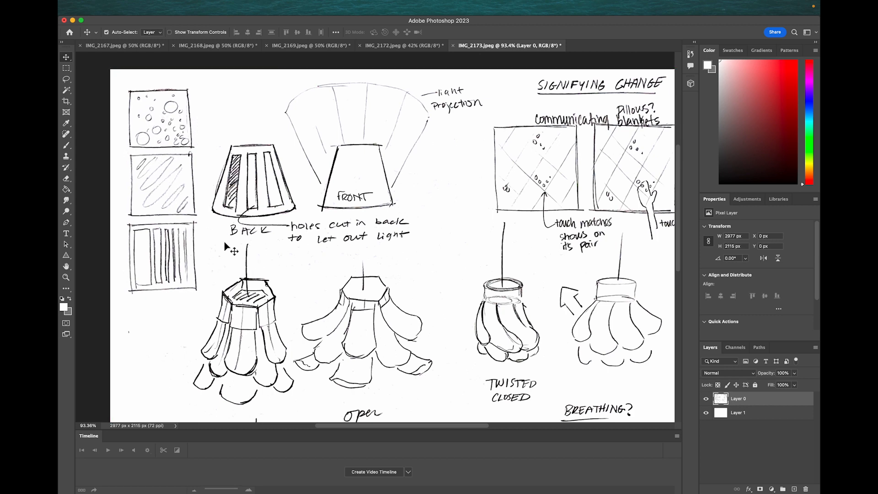
Add a new layer on top and rename the layers from bottom to top as Background, Drawing and Color Pops
{"action": "scroll", "coordinate": [227, 247], "scroll_direction": "down", "scroll_amount": 3}
{"action": "scroll", "coordinate": [227, 247], "scroll_direction": "up", "scroll_amount": 2}
{"action": "scroll", "coordinate": [227, 247], "scroll_direction": "left", "scroll_amount": 2}
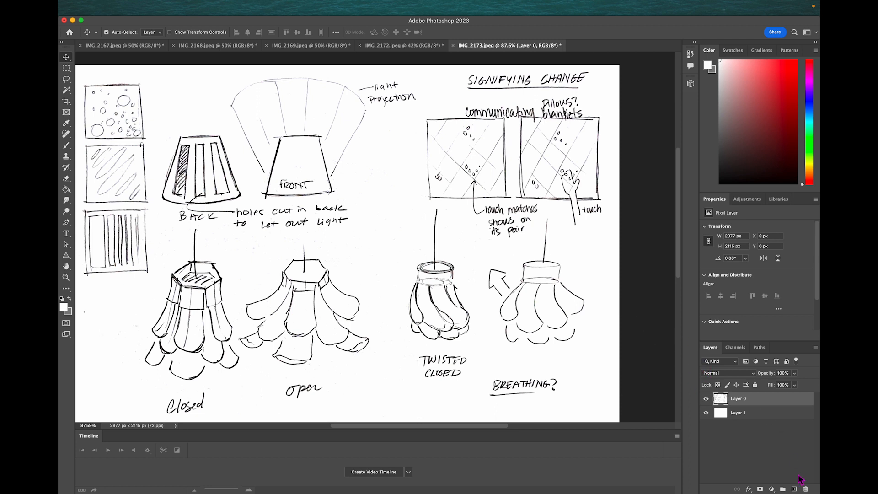
{"action": "left_click", "coordinate": [795, 489]}
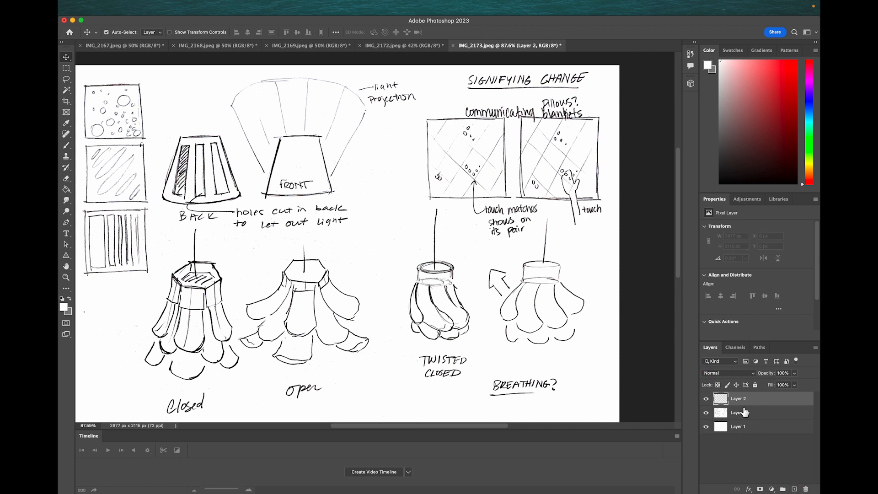
{"action": "double_click", "coordinate": [741, 428]}
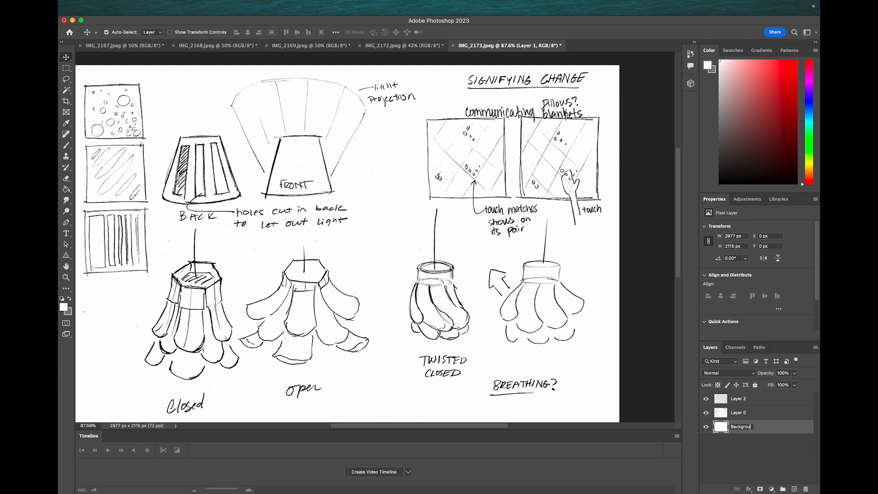
{"action": "key", "text": "Return"}
{"action": "double_click", "coordinate": [743, 413]}
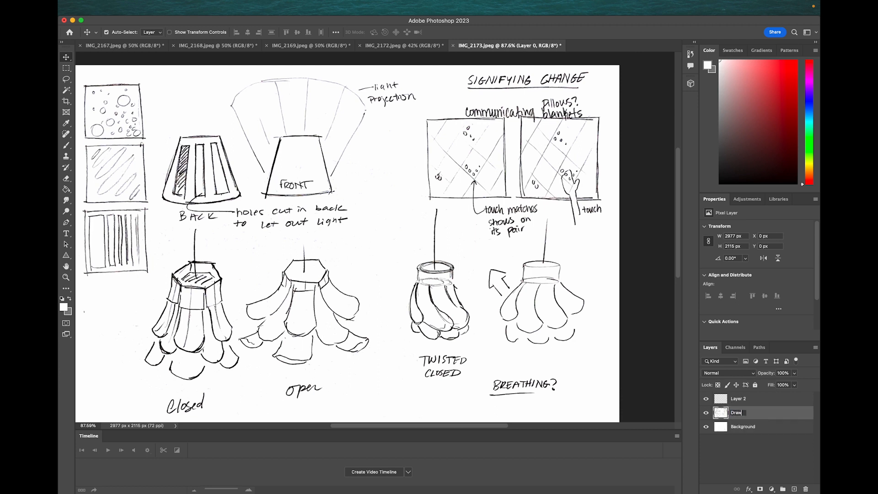
{"action": "key", "text": "Return"}
{"action": "double_click", "coordinate": [740, 400]}
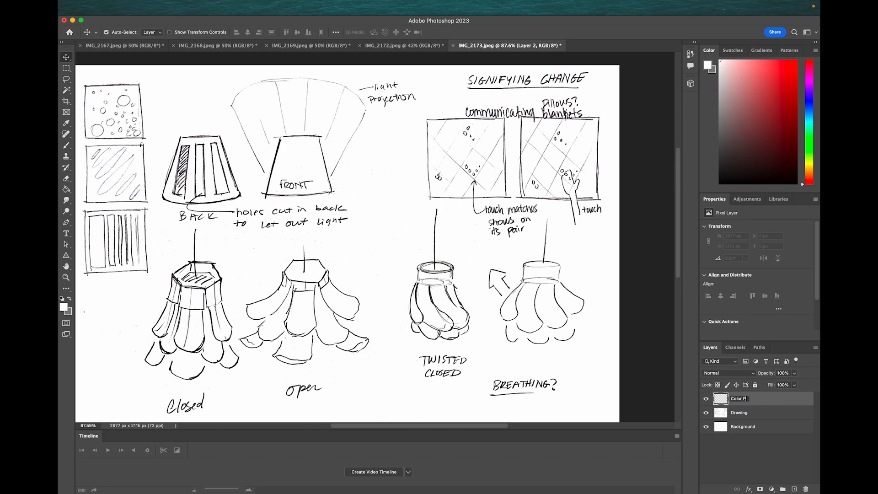
{"action": "key", "text": "Return"}
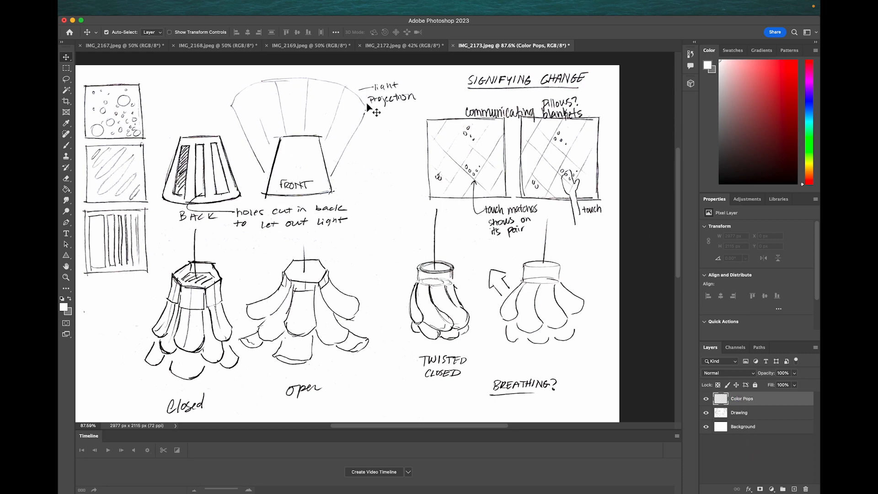
Activate the Brush tool and choose a bright, fully saturated magenta as the foreground color
{"action": "key", "text": "b"}
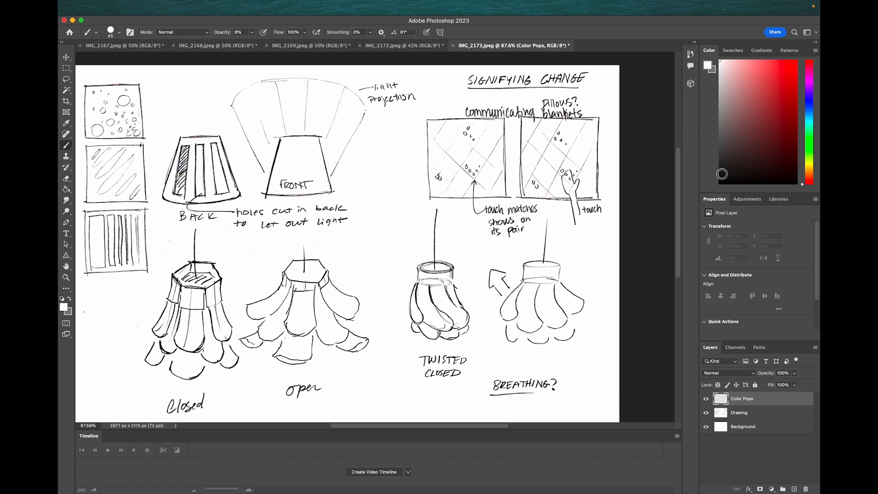
{"action": "left_click", "coordinate": [813, 98]}
{"action": "left_click", "coordinate": [768, 67]}
{"action": "left_click", "coordinate": [809, 84]}
{"action": "left_click", "coordinate": [781, 65]}
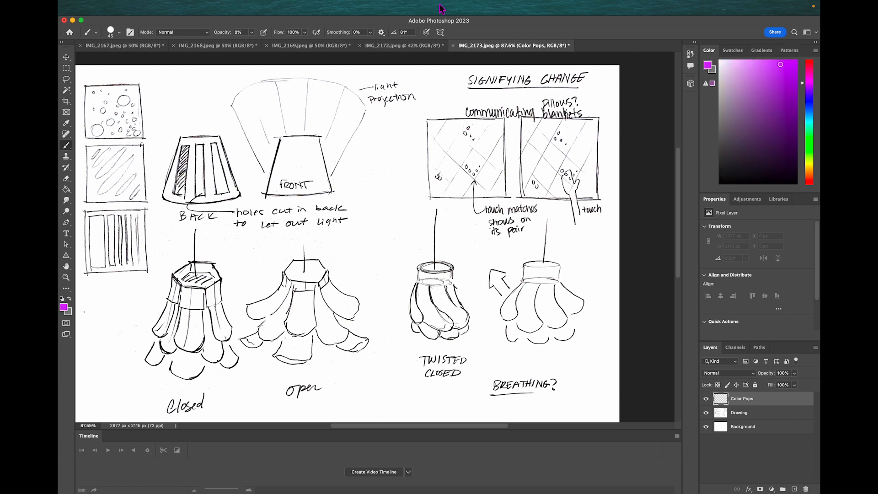
{"action": "mouse_move", "coordinate": [250, 8]}
{"action": "mouse_move", "coordinate": [757, 75]}
{"action": "left_mouse_down"}
{"action": "mouse_move", "coordinate": [738, 68]}
{"action": "mouse_move", "coordinate": [783, 72]}
{"action": "left_mouse_up"}
{"action": "left_click", "coordinate": [809, 79]}
{"action": "left_click", "coordinate": [797, 60]}
Check which color mode the document uses
{"action": "left_click", "coordinate": [163, 9]}
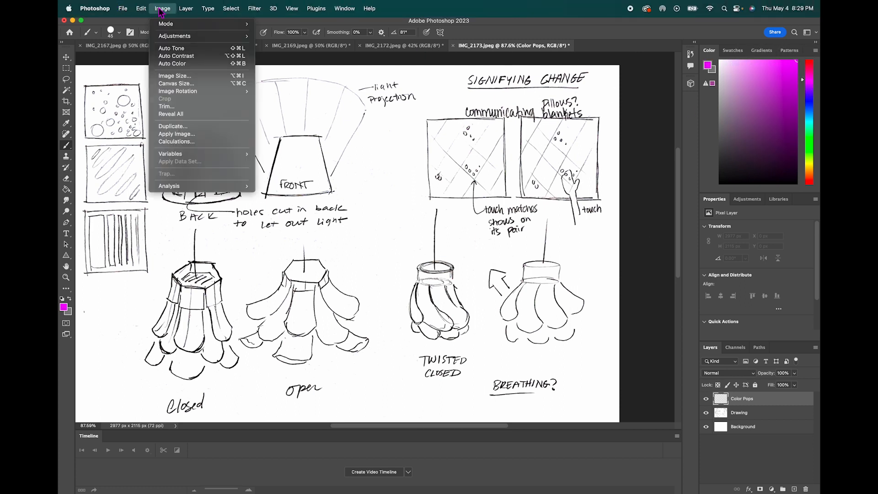
{"action": "mouse_move", "coordinate": [169, 27]}
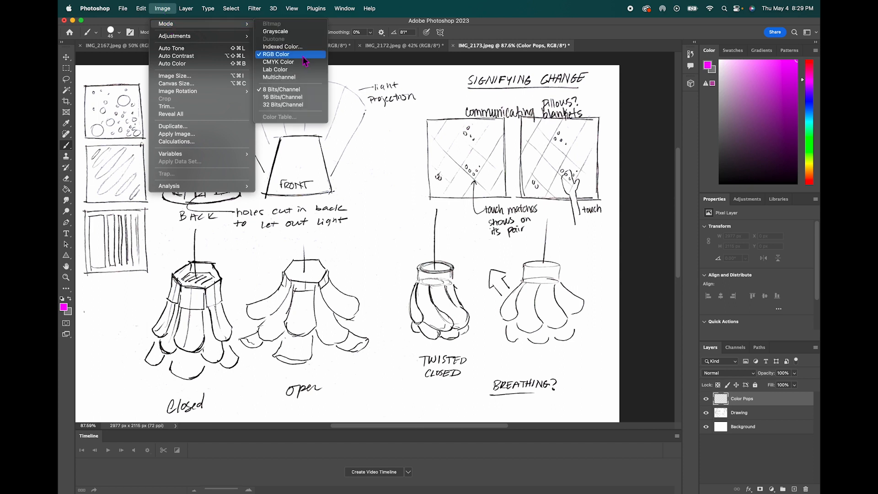
{"action": "left_click", "coordinate": [500, 10]}
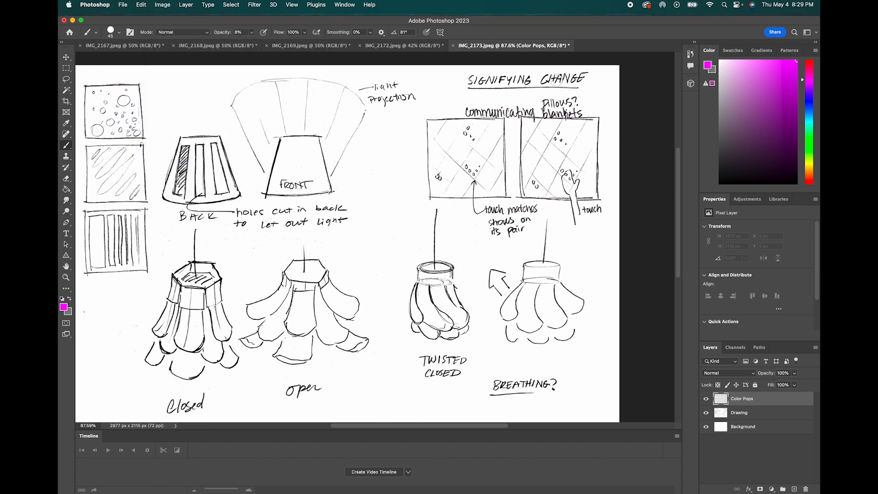
Paint the arrow between the two lower lamp sketches solid magenta with a 15 px brush at 100% opacity
{"action": "scroll", "coordinate": [506, 183], "scroll_direction": "up", "scroll_amount": 5}
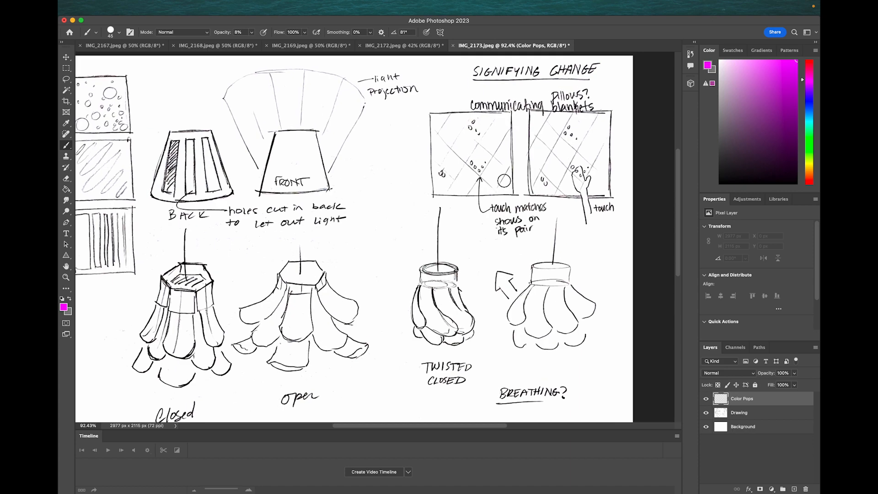
{"action": "scroll", "coordinate": [504, 181], "scroll_direction": "right", "scroll_amount": 5}
{"action": "scroll", "coordinate": [504, 181], "scroll_direction": "down", "scroll_amount": 2}
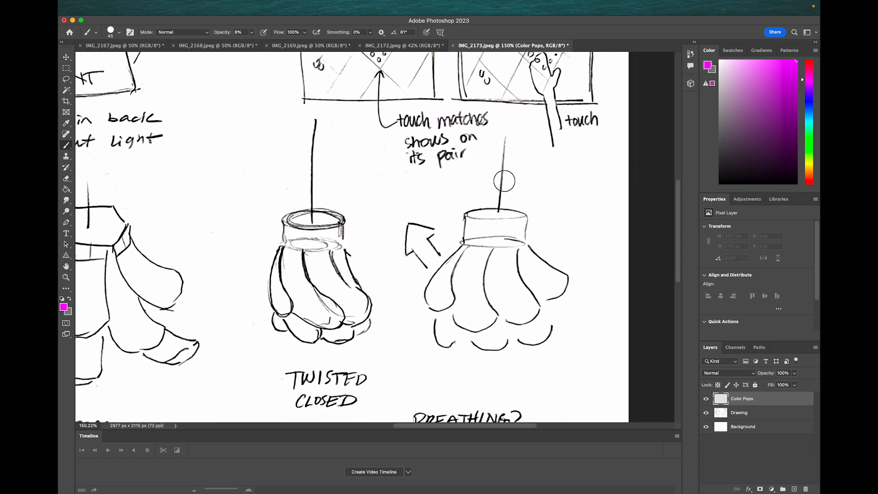
{"action": "scroll", "coordinate": [505, 181], "scroll_direction": "up", "scroll_amount": 2}
{"action": "scroll", "coordinate": [504, 181], "scroll_direction": "down", "scroll_amount": 3}
{"action": "scroll", "coordinate": [504, 180], "scroll_direction": "up", "scroll_amount": 2}
{"action": "scroll", "coordinate": [504, 181], "scroll_direction": "up", "scroll_amount": 3}
{"action": "scroll", "coordinate": [504, 180], "scroll_direction": "up", "scroll_amount": 3}
{"action": "scroll", "coordinate": [502, 180], "scroll_direction": "down", "scroll_amount": 3}
{"action": "scroll", "coordinate": [502, 181], "scroll_direction": "down", "scroll_amount": 2}
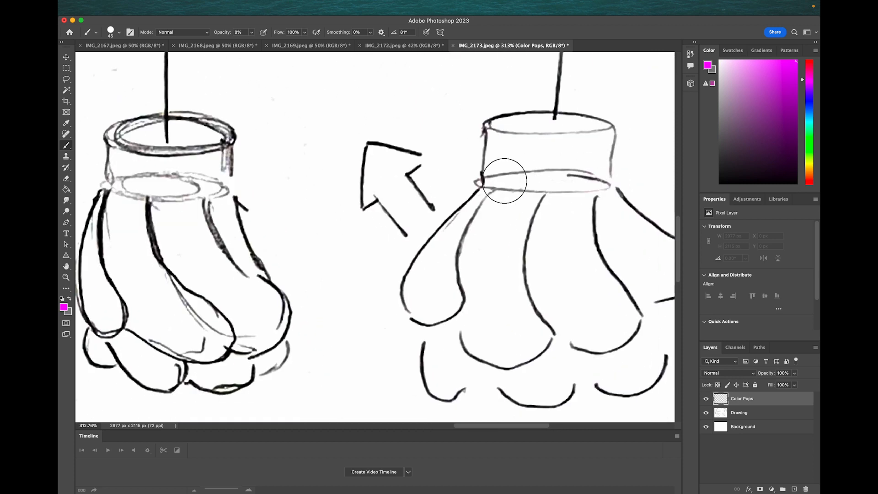
{"action": "key", "text": "bracketleft"}
{"action": "key", "text": "bracketleft"}
{"action": "key", "text": "bracketleft"}
{"action": "key", "text": "bracketleft"}
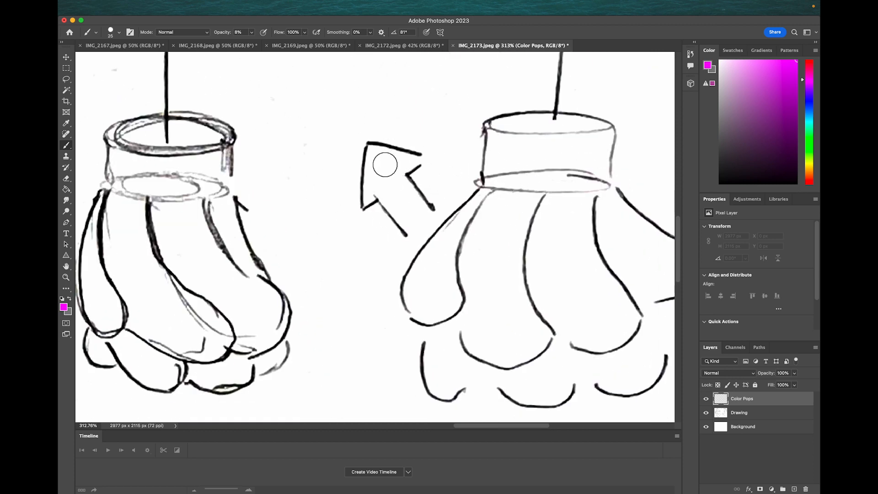
{"action": "left_click_drag", "start_coordinate": [368, 145], "coordinate": [366, 204]}
{"action": "key", "text": "0"}
{"action": "left_click", "coordinate": [374, 150]}
{"action": "mouse_move", "coordinate": [374, 150]}
{"action": "left_mouse_down"}
{"action": "mouse_move", "coordinate": [364, 202]}
{"action": "mouse_move", "coordinate": [377, 197]}
{"action": "left_mouse_up"}
{"action": "left_click", "coordinate": [408, 234], "text": "shift"}
{"action": "left_click", "coordinate": [433, 214], "text": "shift"}
{"action": "left_click", "coordinate": [405, 176], "text": "shift"}
{"action": "left_click", "coordinate": [427, 159], "text": "shift"}
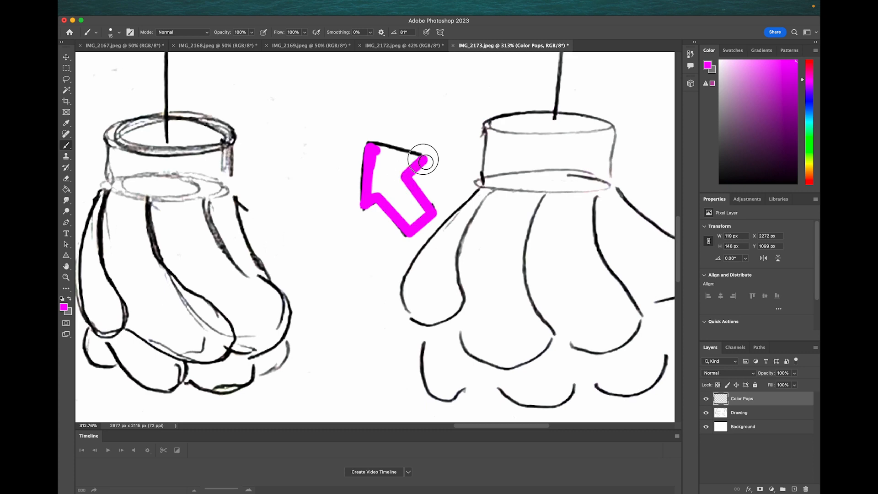
{"action": "left_click", "coordinate": [374, 149], "text": "shift"}
{"action": "mouse_move", "coordinate": [374, 149]}
{"action": "left_mouse_down"}
{"action": "mouse_move", "coordinate": [374, 190]}
{"action": "mouse_move", "coordinate": [381, 161]}
{"action": "mouse_move", "coordinate": [415, 169]}
{"action": "mouse_move", "coordinate": [404, 182]}
{"action": "mouse_move", "coordinate": [431, 216]}
{"action": "mouse_move", "coordinate": [416, 223]}
{"action": "mouse_move", "coordinate": [411, 199]}
{"action": "mouse_move", "coordinate": [393, 183]}
{"action": "mouse_move", "coordinate": [397, 173]}
{"action": "mouse_move", "coordinate": [381, 180]}
{"action": "mouse_move", "coordinate": [383, 196]}
{"action": "mouse_move", "coordinate": [372, 196]}
{"action": "mouse_move", "coordinate": [416, 208]}
{"action": "left_mouse_up"}
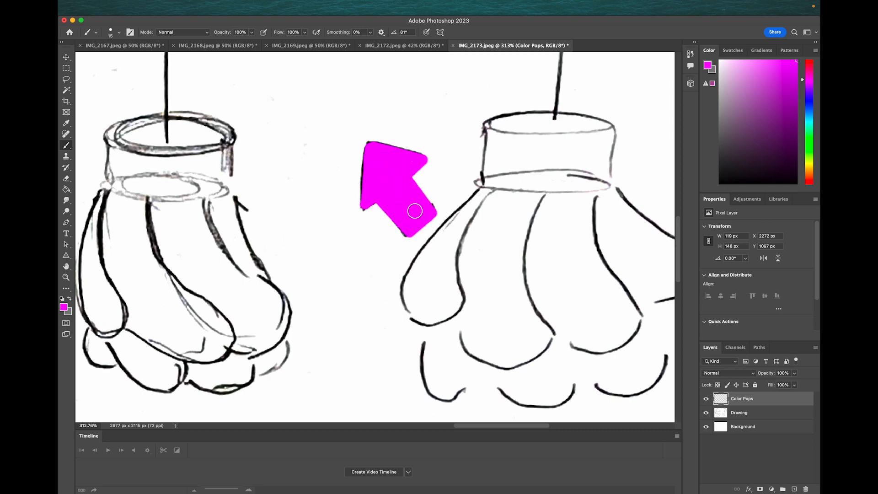
Set the Color Pops layer's blend mode to Multiply and its opacity to 46%
{"action": "left_click", "coordinate": [741, 374]}
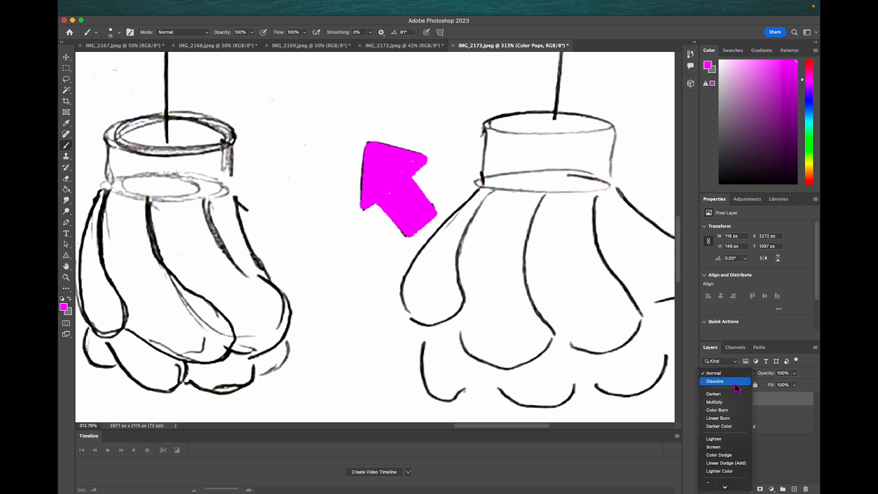
{"action": "left_click", "coordinate": [726, 402]}
{"action": "left_click", "coordinate": [794, 373]}
{"action": "left_click_drag", "start_coordinate": [796, 383], "coordinate": [775, 388]}
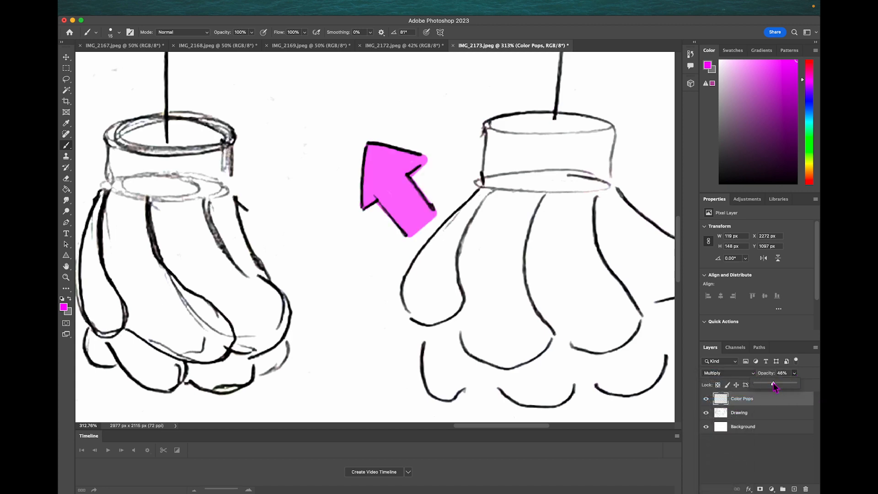
{"action": "left_click", "coordinate": [408, 167]}
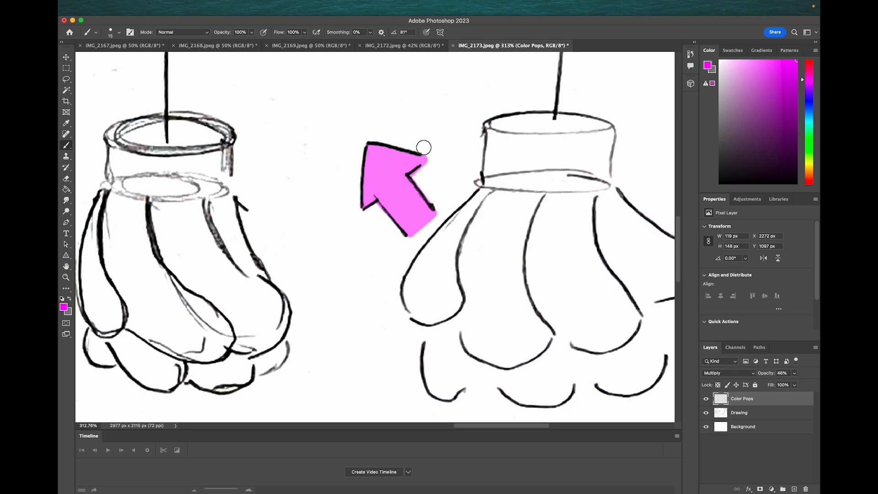
Choose cyan as the brush color and paint part of the palm and forearm of the touching hand
{"action": "scroll", "coordinate": [423, 147], "scroll_direction": "up", "scroll_amount": 10}
{"action": "scroll", "coordinate": [424, 147], "scroll_direction": "right", "scroll_amount": 5}
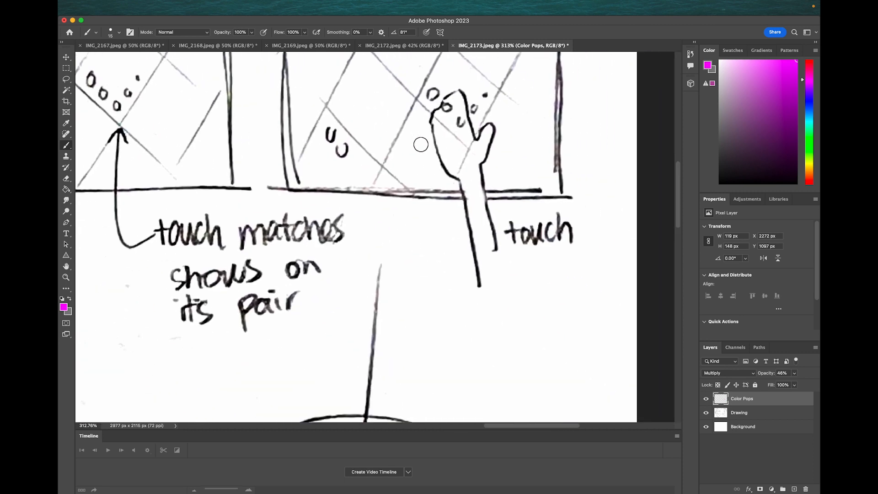
{"action": "left_click", "coordinate": [809, 121]}
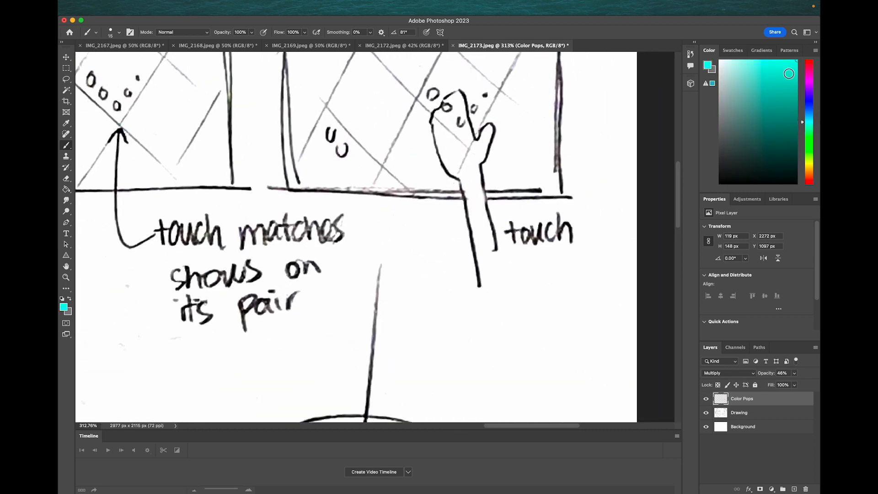
{"action": "mouse_move", "coordinate": [457, 130]}
{"action": "left_mouse_down"}
{"action": "mouse_move", "coordinate": [457, 118]}
{"action": "mouse_move", "coordinate": [443, 109]}
{"action": "mouse_move", "coordinate": [451, 161]}
{"action": "mouse_move", "coordinate": [435, 123]}
{"action": "mouse_move", "coordinate": [451, 174]}
{"action": "mouse_move", "coordinate": [466, 183]}
{"action": "mouse_move", "coordinate": [472, 239]}
{"action": "mouse_move", "coordinate": [459, 137]}
{"action": "mouse_move", "coordinate": [471, 183]}
{"action": "left_mouse_up"}
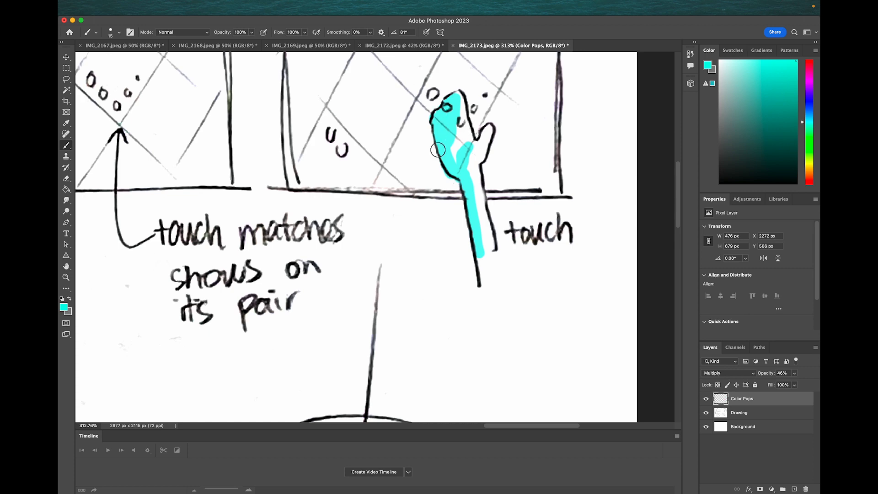
Choose deep blue and color all the small circles on the blanket square being touched by the hand
{"action": "scroll", "coordinate": [459, 138], "scroll_direction": "up", "scroll_amount": 4}
{"action": "scroll", "coordinate": [460, 140], "scroll_direction": "up", "scroll_amount": 3}
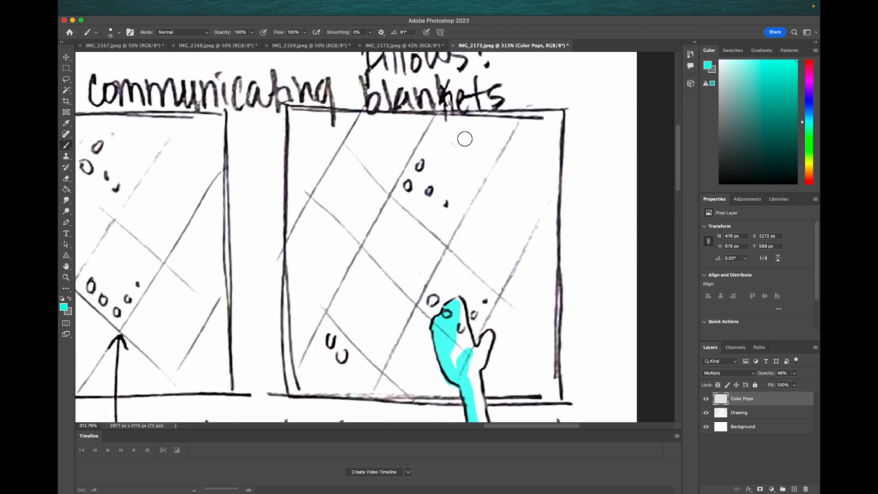
{"action": "scroll", "coordinate": [461, 136], "scroll_direction": "down", "scroll_amount": 4}
{"action": "scroll", "coordinate": [461, 136], "scroll_direction": "down", "scroll_amount": 2}
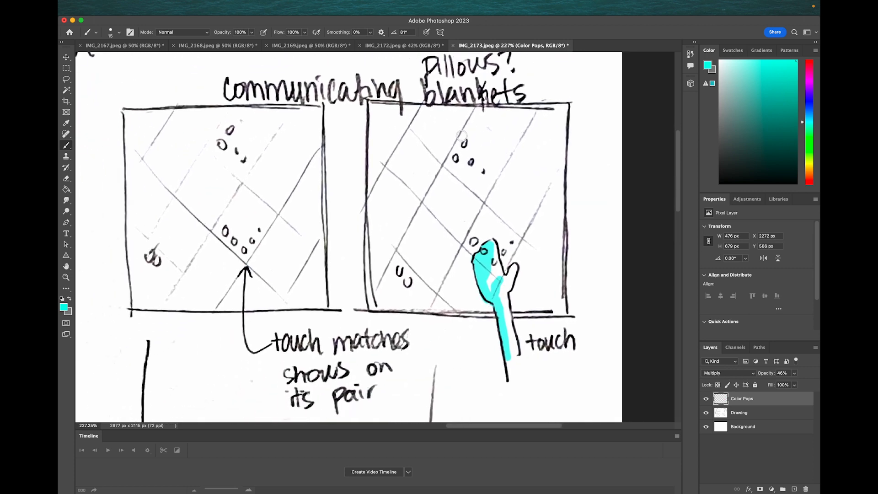
{"action": "left_click", "coordinate": [812, 101]}
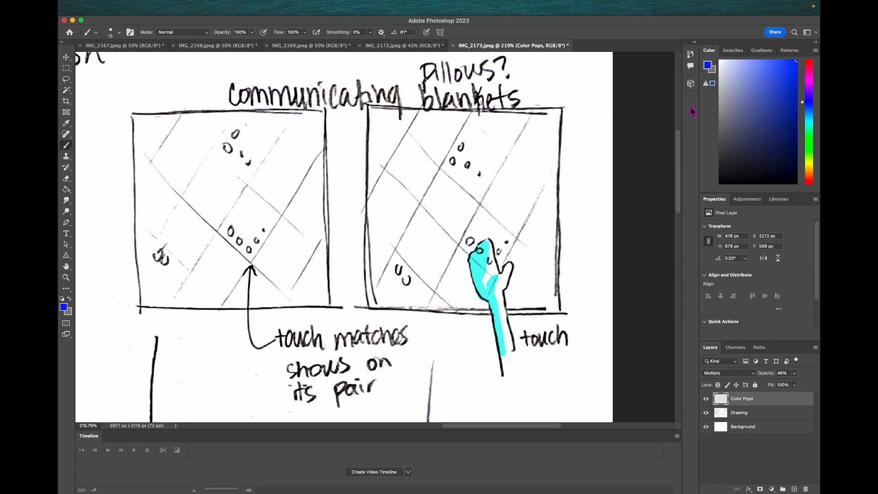
{"action": "left_click", "coordinate": [462, 146]}
{"action": "left_click", "coordinate": [451, 161]}
{"action": "left_click", "coordinate": [467, 166]}
{"action": "left_click", "coordinate": [470, 243]}
{"action": "left_click", "coordinate": [480, 250]}
{"action": "left_click", "coordinate": [490, 261]}
{"action": "left_click", "coordinate": [508, 242]}
{"action": "left_click", "coordinate": [398, 268]}
{"action": "left_click", "coordinate": [406, 278]}
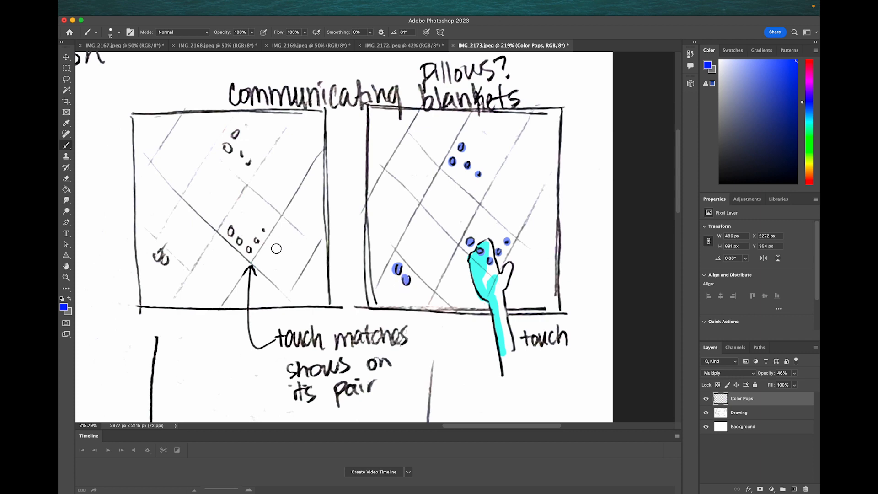
Color the central and lower circles and the two largest upper circles on the matching left blanket square blue
{"action": "left_click", "coordinate": [230, 233]}
{"action": "left_click", "coordinate": [239, 242]}
{"action": "left_click", "coordinate": [249, 249]}
{"action": "left_click", "coordinate": [256, 239]}
{"action": "left_click", "coordinate": [263, 230]}
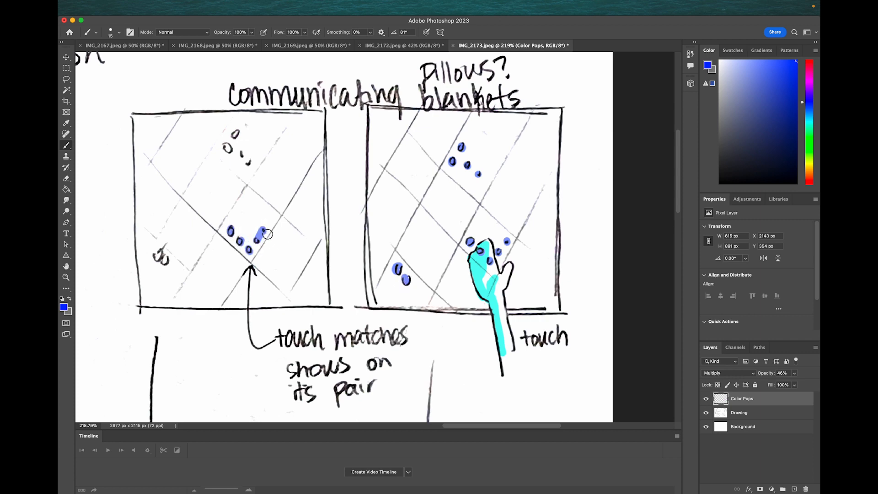
{"action": "left_click", "coordinate": [159, 255]}
{"action": "left_click", "coordinate": [167, 263]}
{"action": "left_click", "coordinate": [228, 149]}
{"action": "left_click", "coordinate": [236, 135]}
{"action": "scroll", "coordinate": [261, 178], "scroll_direction": "down", "scroll_amount": 6}
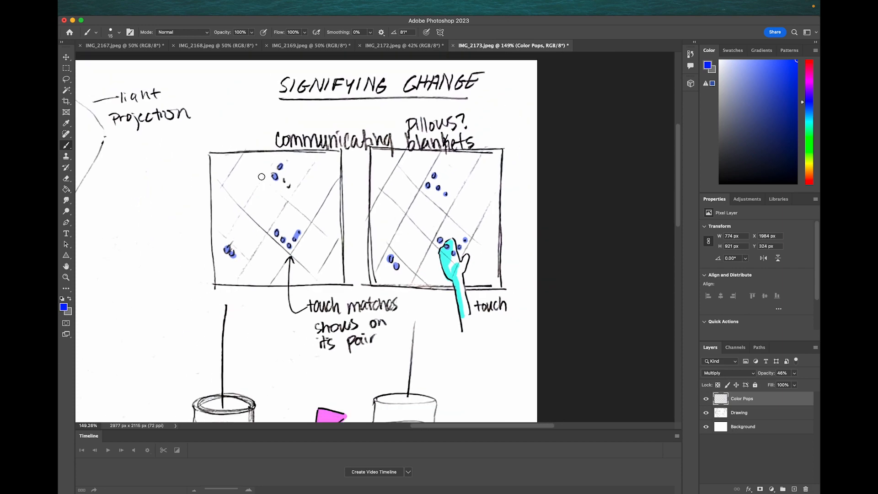
{"action": "scroll", "coordinate": [262, 177], "scroll_direction": "left", "scroll_amount": 10}
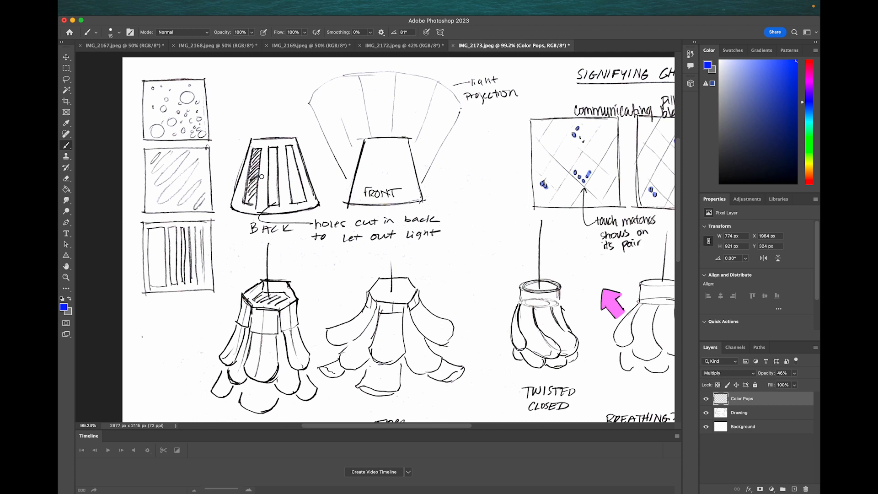
Choose yellow as the brush color and trace the outline of the light projection fan around the FRONT lampshade
{"action": "left_click", "coordinate": [810, 162]}
{"action": "left_click", "coordinate": [755, 61]}
{"action": "left_click_drag", "start_coordinate": [755, 61], "coordinate": [761, 60]}
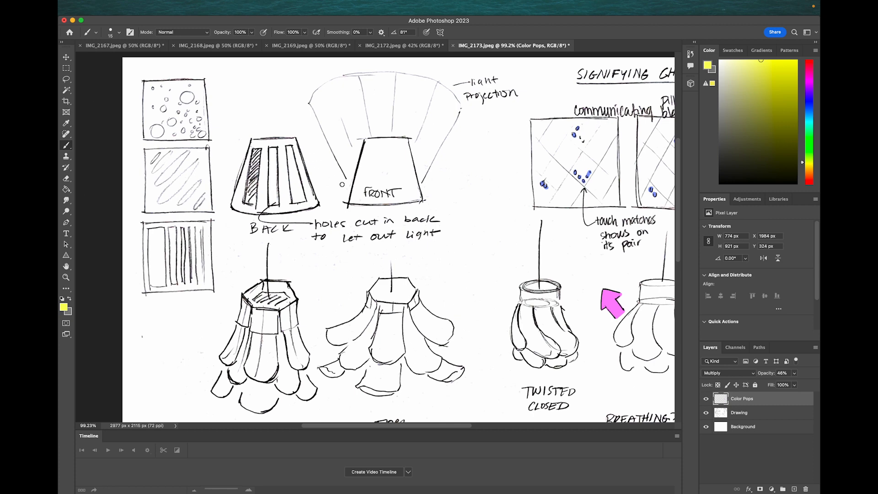
{"action": "mouse_move", "coordinate": [351, 187]}
{"action": "left_mouse_down"}
{"action": "mouse_move", "coordinate": [310, 110]}
{"action": "mouse_move", "coordinate": [370, 60]}
{"action": "left_mouse_up"}
{"action": "mouse_move", "coordinate": [460, 106]}
{"action": "left_mouse_down"}
{"action": "mouse_move", "coordinate": [432, 84]}
{"action": "mouse_move", "coordinate": [379, 75]}
{"action": "mouse_move", "coordinate": [331, 84]}
{"action": "mouse_move", "coordinate": [311, 101]}
{"action": "left_mouse_up"}
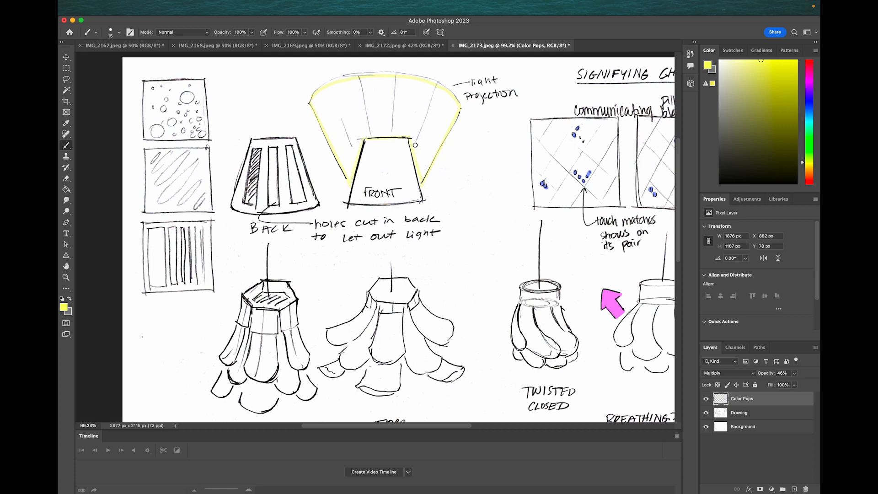
Resize the image to 1000 px wide, keeping its proportions
{"action": "scroll", "coordinate": [459, 121], "scroll_direction": "down", "scroll_amount": 3}
{"action": "scroll", "coordinate": [459, 121], "scroll_direction": "right", "scroll_amount": 5}
{"action": "scroll", "coordinate": [459, 121], "scroll_direction": "down", "scroll_amount": 2}
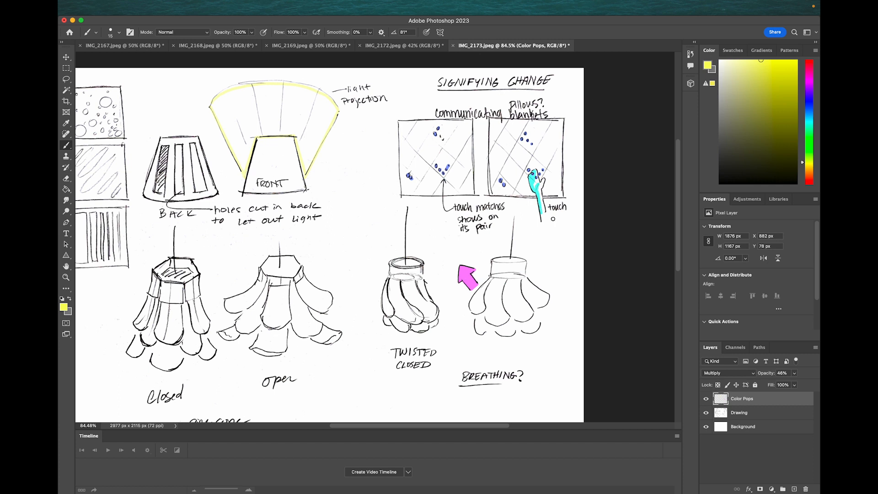
{"action": "scroll", "coordinate": [348, 182], "scroll_direction": "left", "scroll_amount": 5}
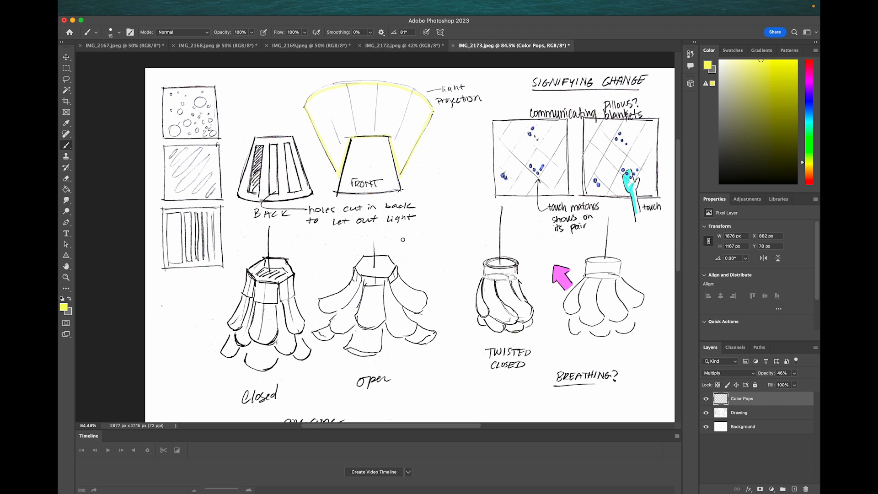
{"action": "scroll", "coordinate": [417, 228], "scroll_direction": "down", "scroll_amount": 5}
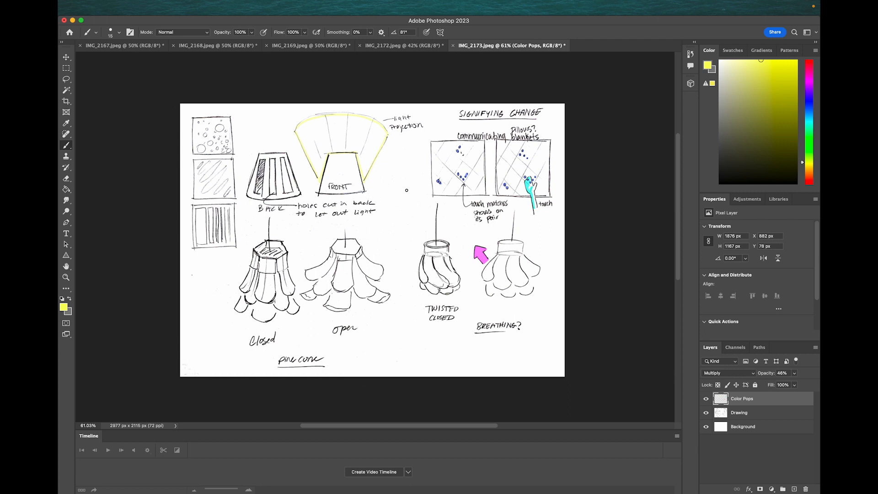
{"action": "left_click", "coordinate": [164, 9]}
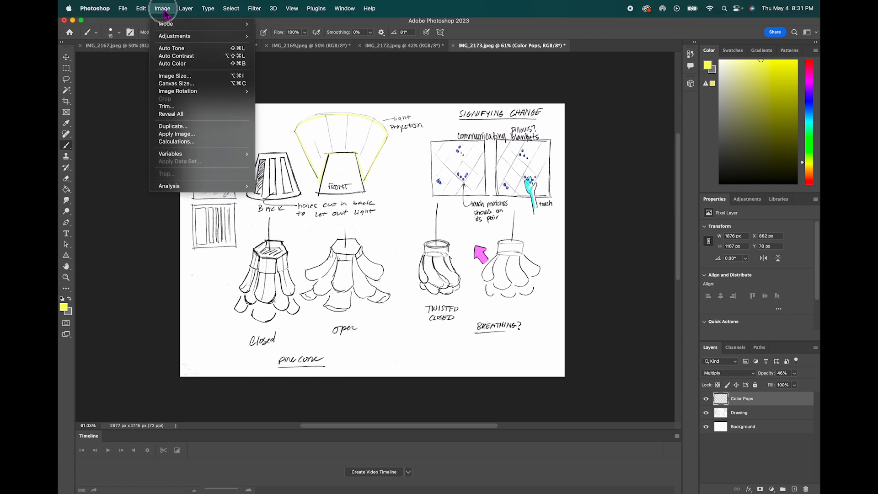
{"action": "mouse_move", "coordinate": [186, 11]}
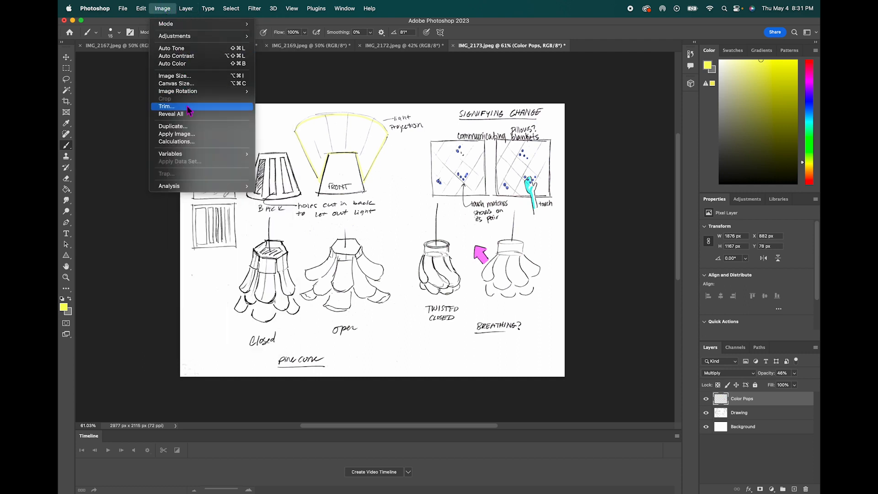
{"action": "left_click", "coordinate": [189, 77]}
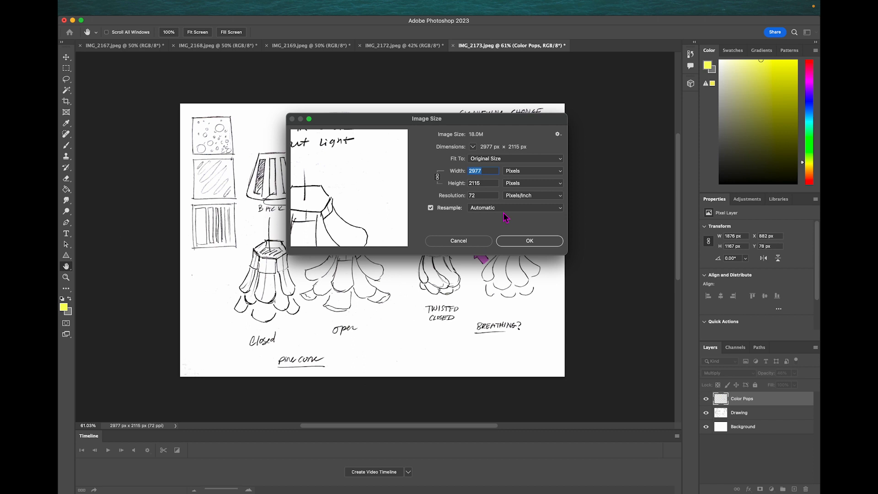
{"action": "type", "text": "1000"}
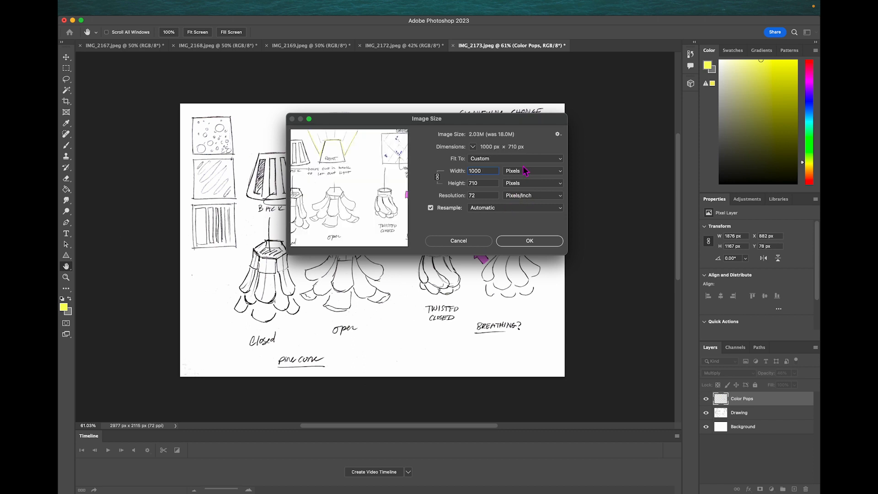
{"action": "left_click", "coordinate": [485, 197]}
{"action": "double_click", "coordinate": [487, 197]}
{"action": "left_click", "coordinate": [539, 243]}
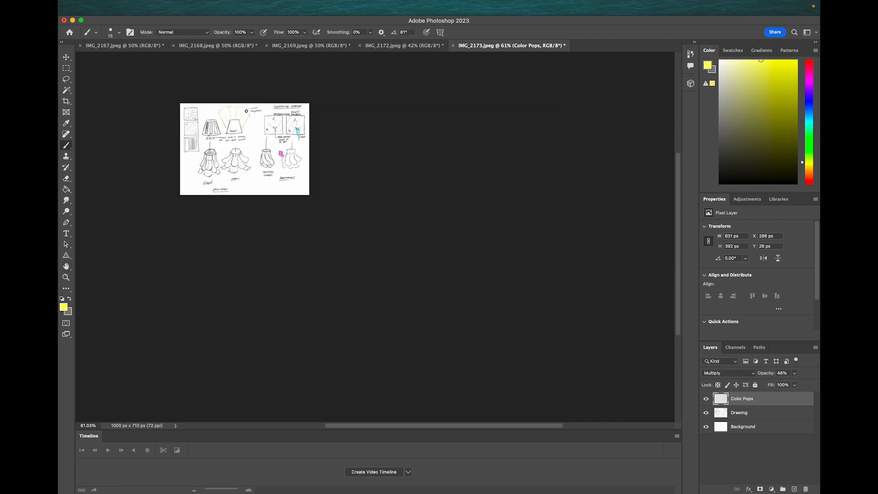
Examine the line quality of the resized sketches and notes across the page at several magnifications
{"action": "scroll", "coordinate": [246, 111], "scroll_direction": "up", "scroll_amount": 5}
{"action": "scroll", "coordinate": [245, 110], "scroll_direction": "down", "scroll_amount": 2}
{"action": "scroll", "coordinate": [245, 110], "scroll_direction": "up", "scroll_amount": 4}
{"action": "scroll", "coordinate": [245, 110], "scroll_direction": "left", "scroll_amount": 4}
{"action": "scroll", "coordinate": [245, 110], "scroll_direction": "down", "scroll_amount": 3}
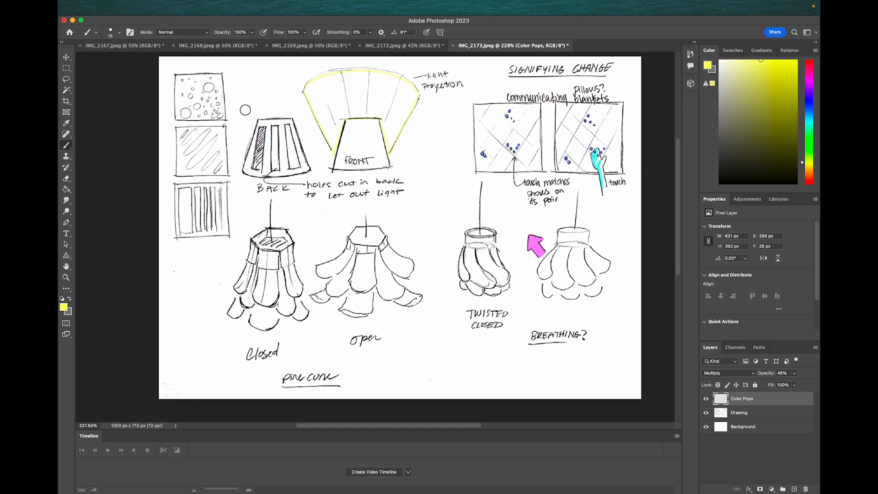
{"action": "scroll", "coordinate": [245, 109], "scroll_direction": "right", "scroll_amount": 3}
{"action": "scroll", "coordinate": [245, 109], "scroll_direction": "left", "scroll_amount": 1}
{"action": "scroll", "coordinate": [245, 110], "scroll_direction": "down", "scroll_amount": 2}
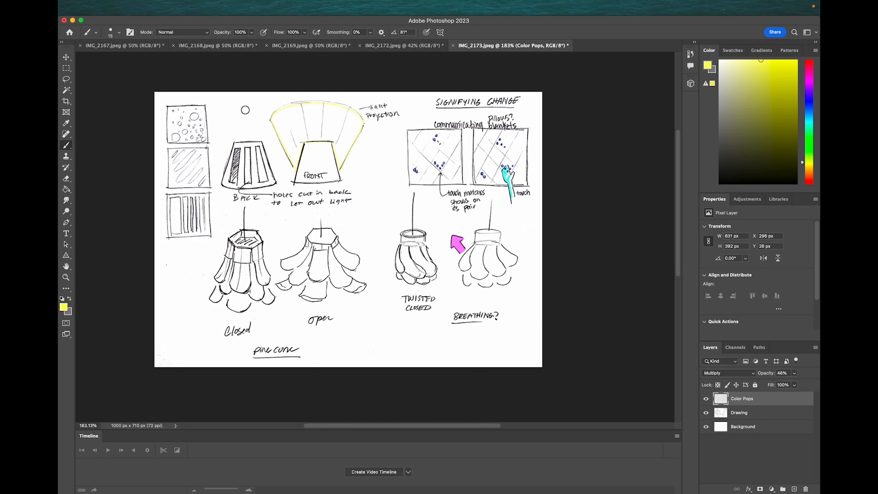
{"action": "scroll", "coordinate": [245, 109], "scroll_direction": "up", "scroll_amount": 1}
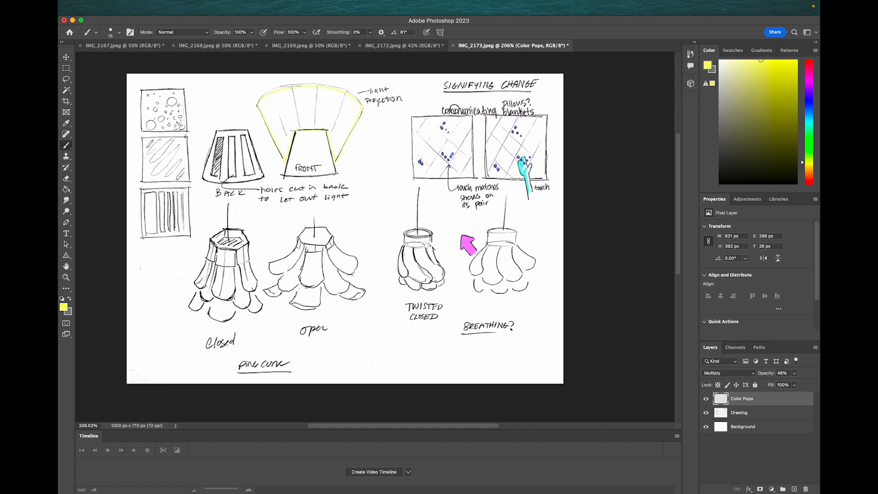
{"action": "scroll", "coordinate": [438, 111], "scroll_direction": "up", "scroll_amount": 2}
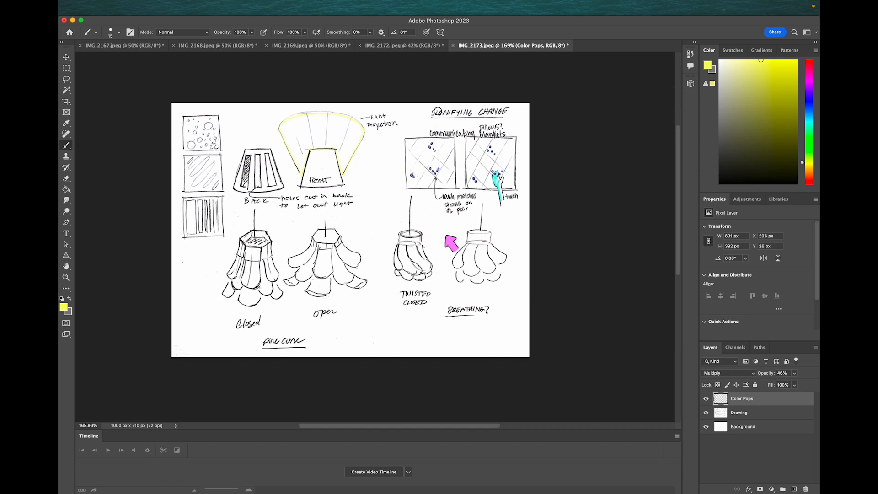
{"action": "scroll", "coordinate": [331, 155], "scroll_direction": "up", "scroll_amount": 4}
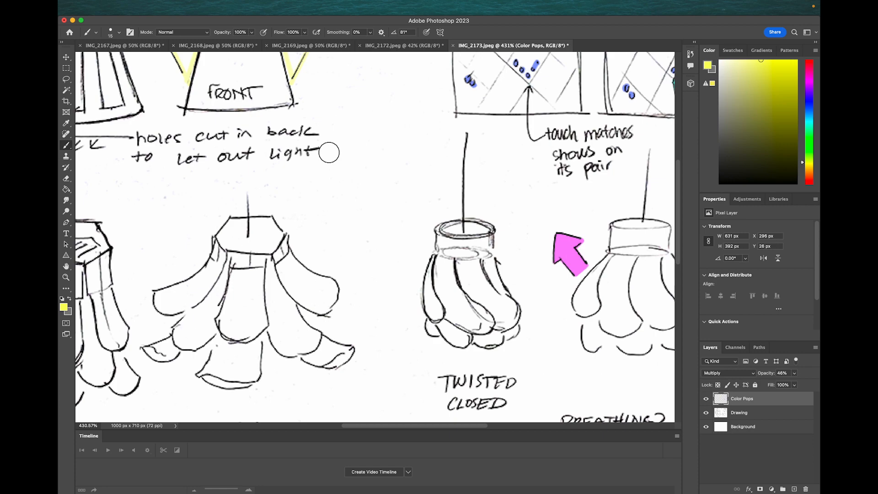
{"action": "scroll", "coordinate": [314, 144], "scroll_direction": "down", "scroll_amount": 5}
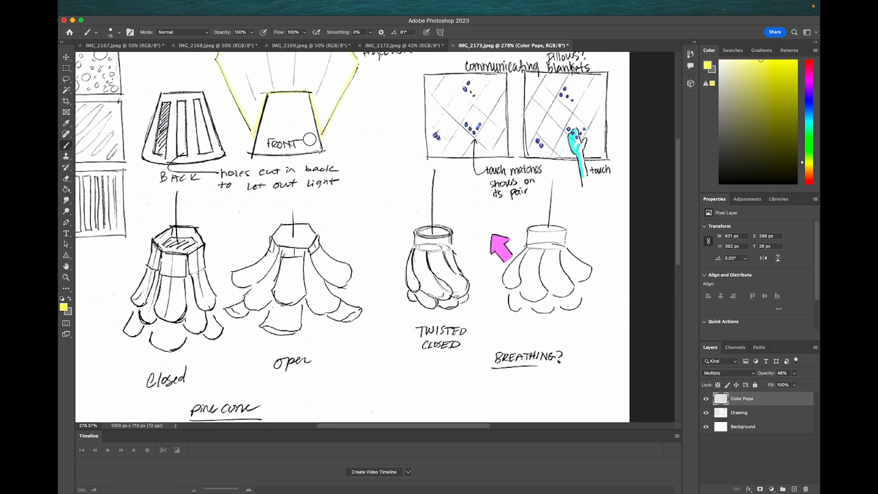
{"action": "scroll", "coordinate": [310, 139], "scroll_direction": "down", "scroll_amount": 1}
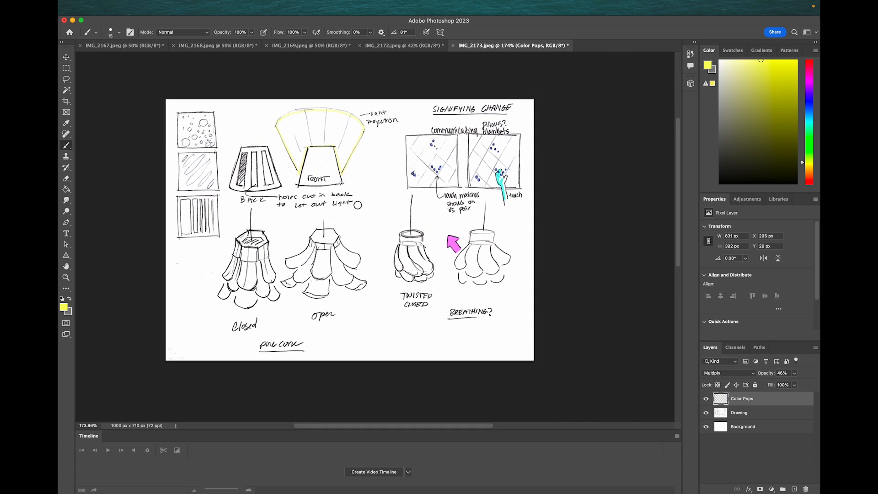
Undo the resize and resize the image again to 1000 px wide at 300 pixels/inch
{"action": "key", "text": "super+z"}
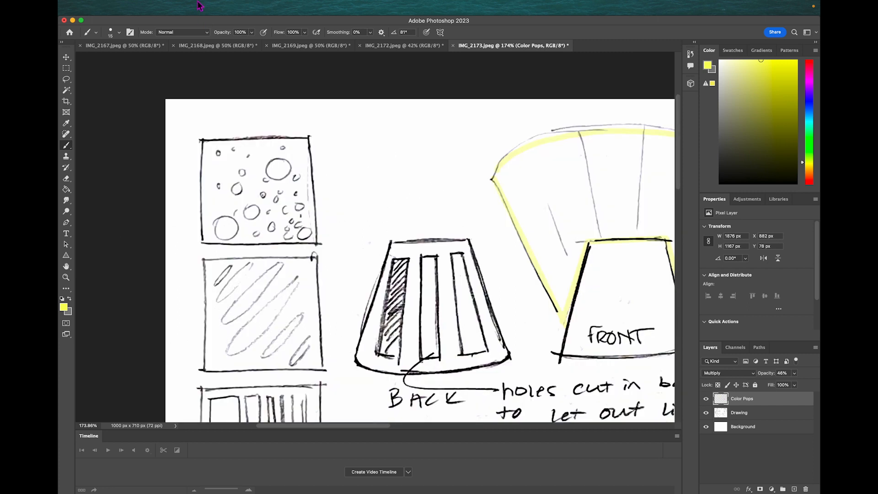
{"action": "left_click", "coordinate": [192, 14]}
{"action": "mouse_move", "coordinate": [163, 13]}
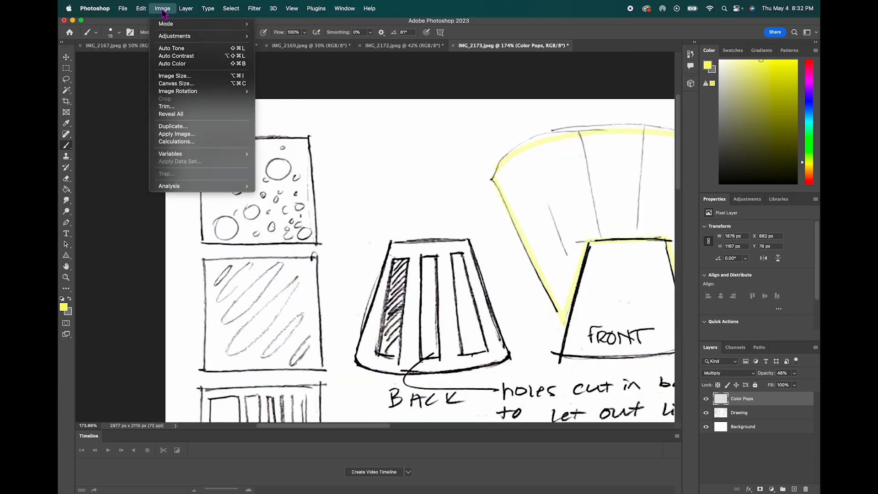
{"action": "left_click", "coordinate": [183, 77]}
{"action": "double_click", "coordinate": [489, 198]}
{"action": "type", "text": "300"}
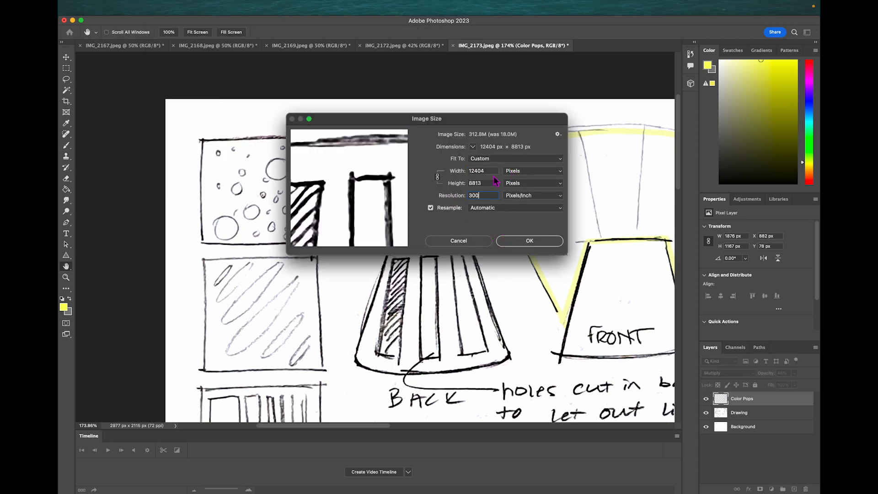
{"action": "double_click", "coordinate": [493, 171]}
{"action": "type", "text": "1000"}
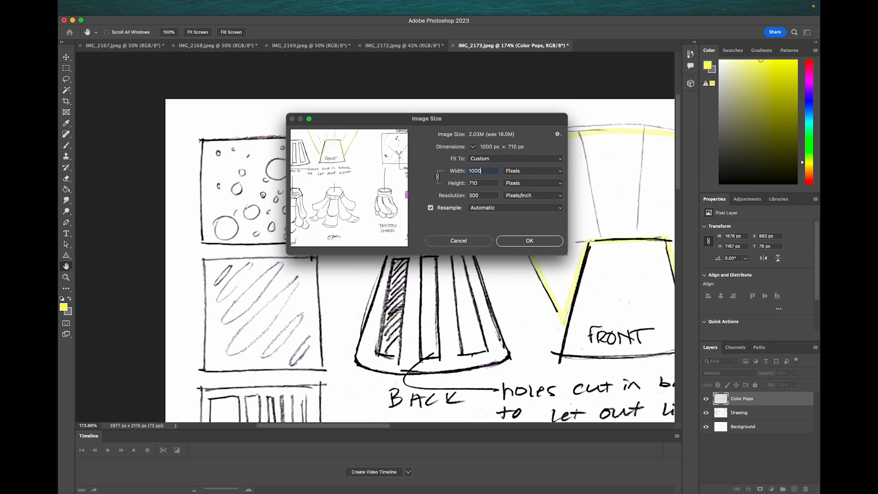
{"action": "left_click", "coordinate": [531, 240]}
{"action": "key", "text": "b"}
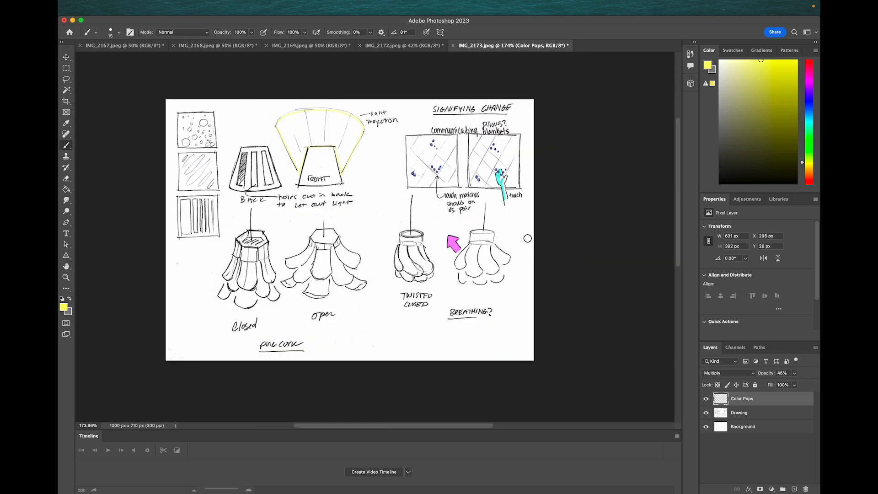
Check the sharpness of the 300 pixels/inch version at different magnifications and undo that resize
{"action": "key", "text": "super+equal"}
{"action": "key", "text": "super+equal"}
{"action": "key", "text": "super+equal"}
{"action": "key", "text": "super+minus"}
{"action": "key", "text": "super+minus"}
{"action": "key", "text": "super+minus"}
{"action": "key", "text": "super+minus"}
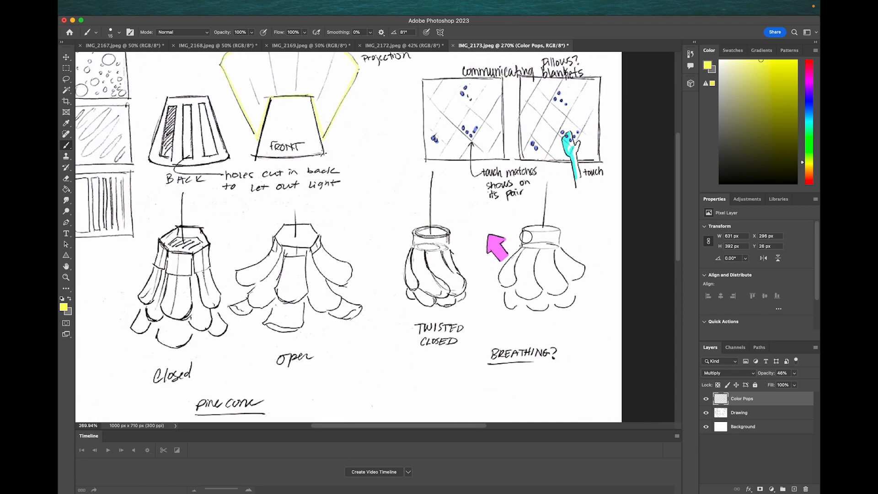
{"action": "key", "text": "super+z"}
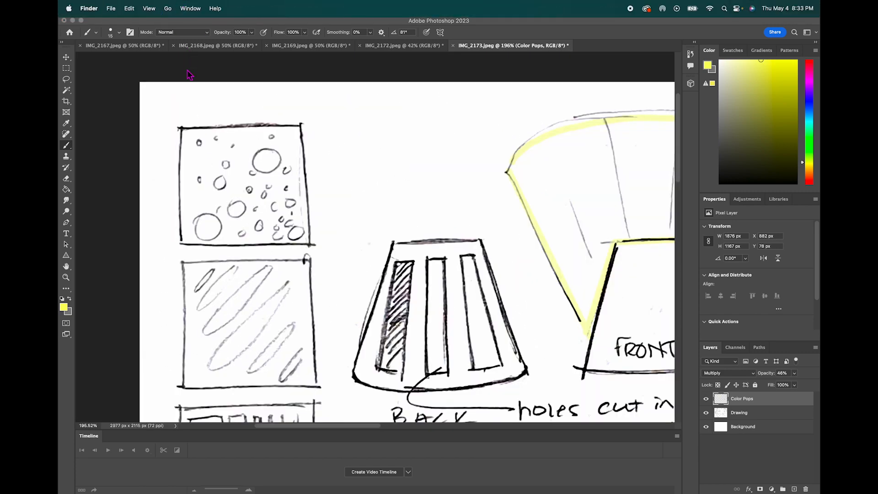
Resize the image to 1500 px wide at 300 pixels/inch, keeping its proportions
{"action": "left_click", "coordinate": [162, 8]}
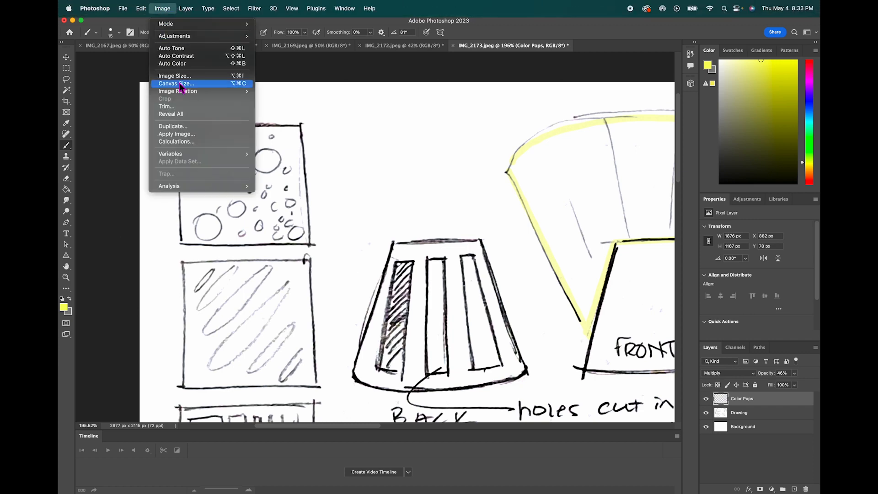
{"action": "left_click", "coordinate": [185, 76]}
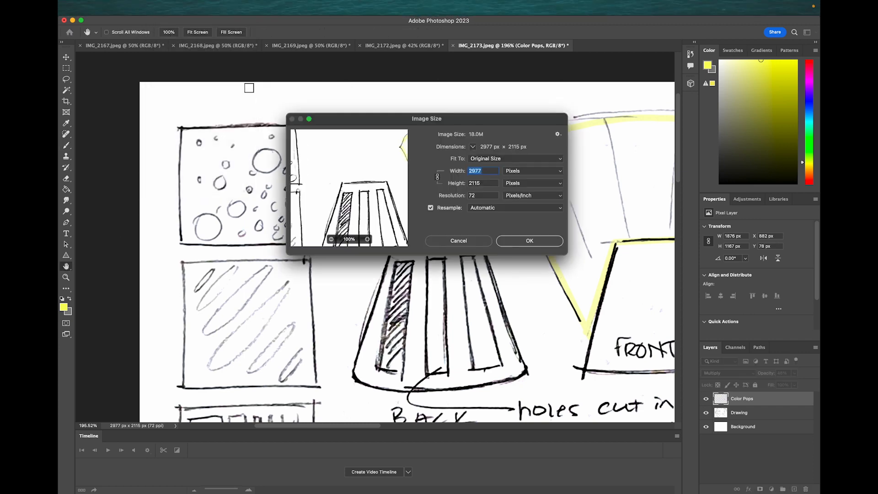
{"action": "type", "text": "1500"}
{"action": "key", "text": "Tab"}
{"action": "key", "text": "Tab"}
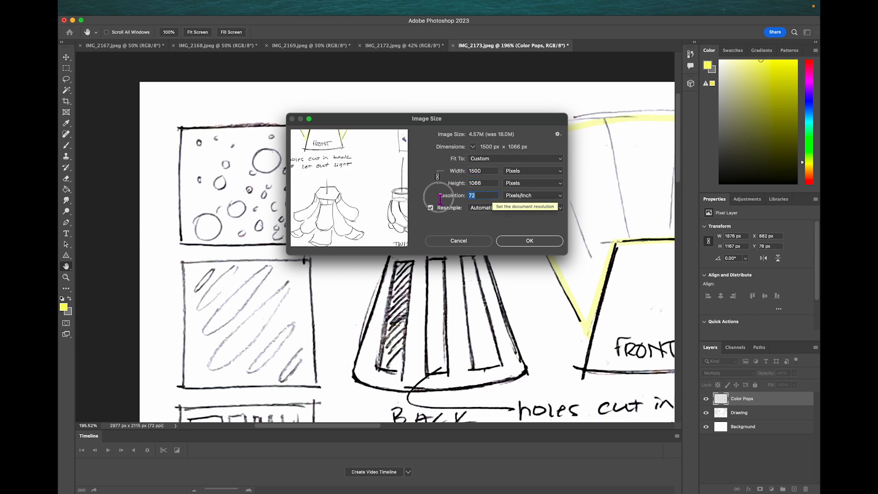
{"action": "type", "text": "300"}
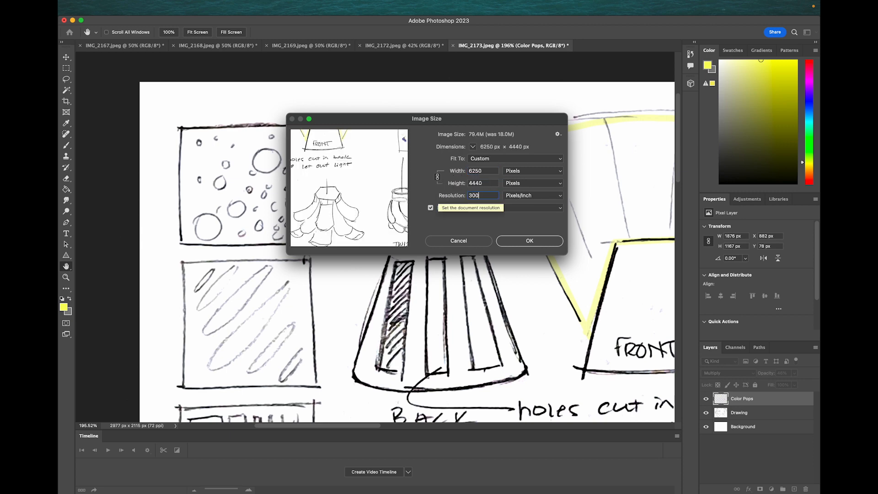
{"action": "key", "text": "shift+Tab"}
{"action": "key", "text": "shift+Tab"}
{"action": "type", "text": "1500"}
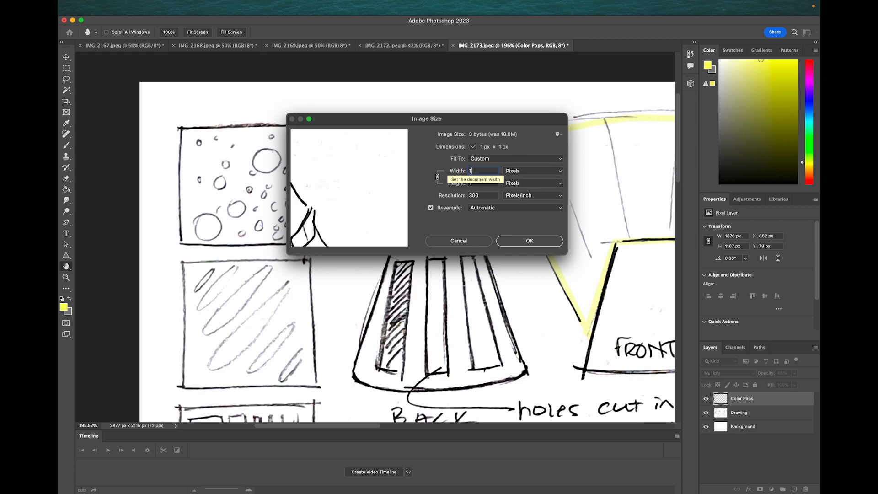
{"action": "left_click", "coordinate": [529, 241]}
{"action": "key", "text": "b"}
{"action": "key", "text": "super+0"}
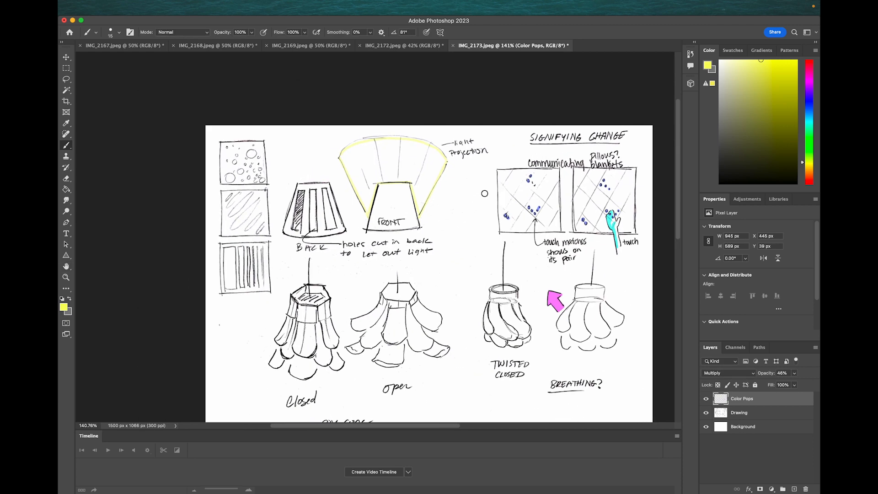
{"action": "scroll", "coordinate": [485, 193], "scroll_direction": "right", "scroll_amount": 1}
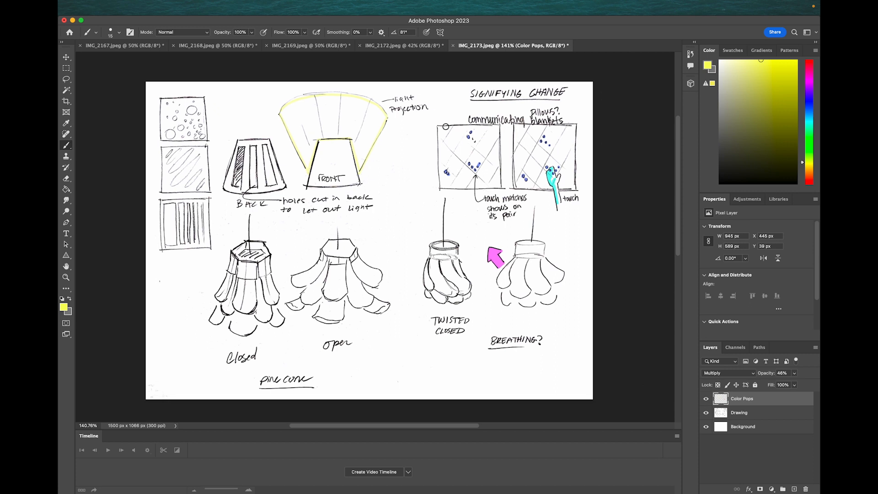
{"action": "left_click", "coordinate": [133, 9]}
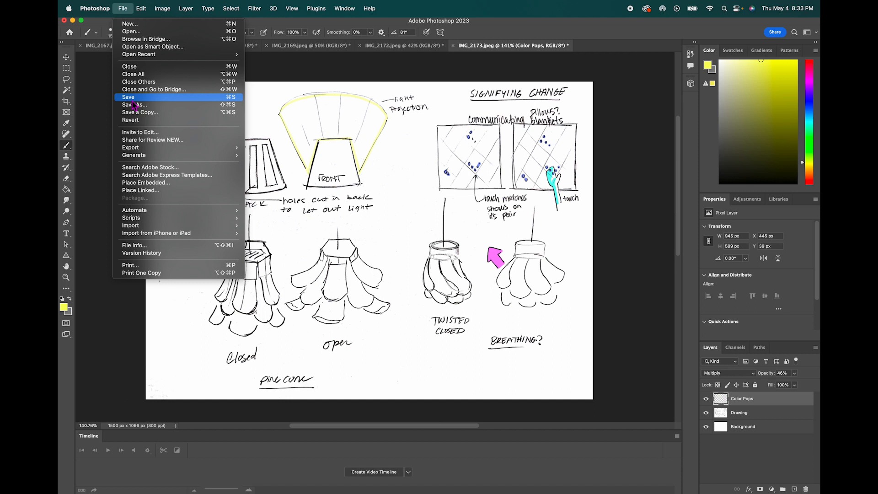
{"action": "left_click", "coordinate": [154, 116]}
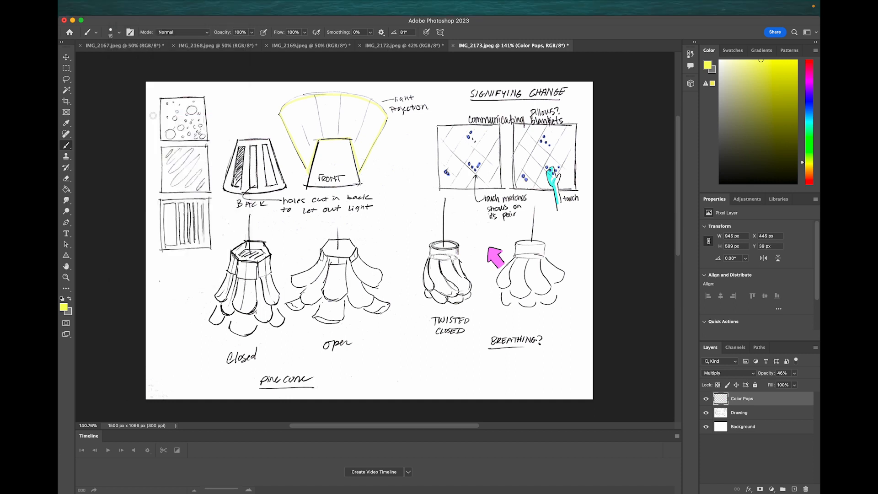
{"action": "left_click", "coordinate": [551, 290]}
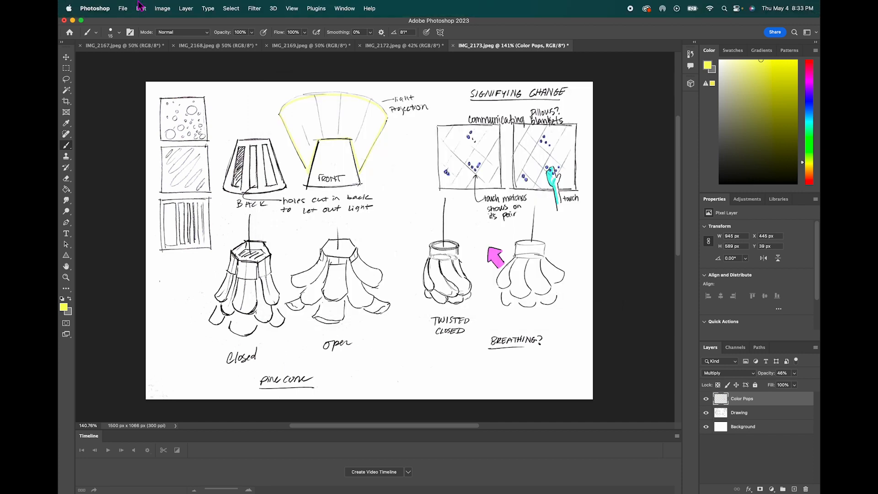
Set up a copy of the drawing named edited_drawing.jpg in JPEG format in the 4. Photoshop editing folder
{"action": "left_click", "coordinate": [124, 8]}
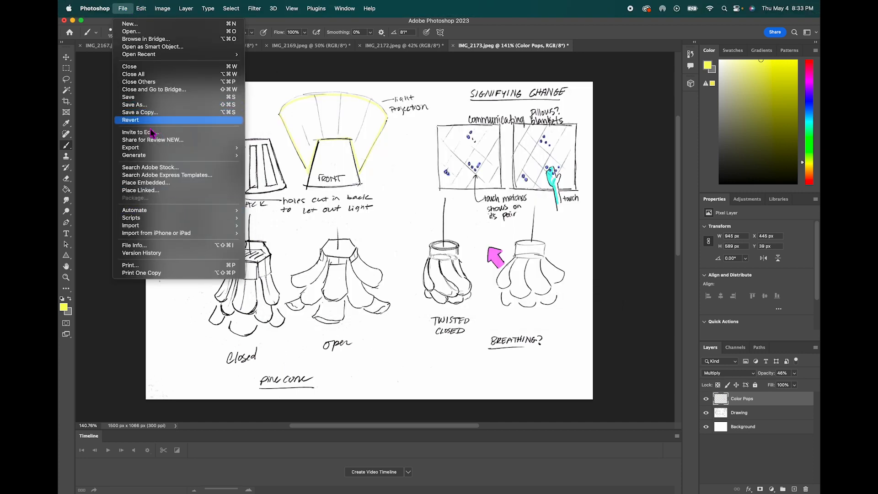
{"action": "mouse_move", "coordinate": [152, 148]}
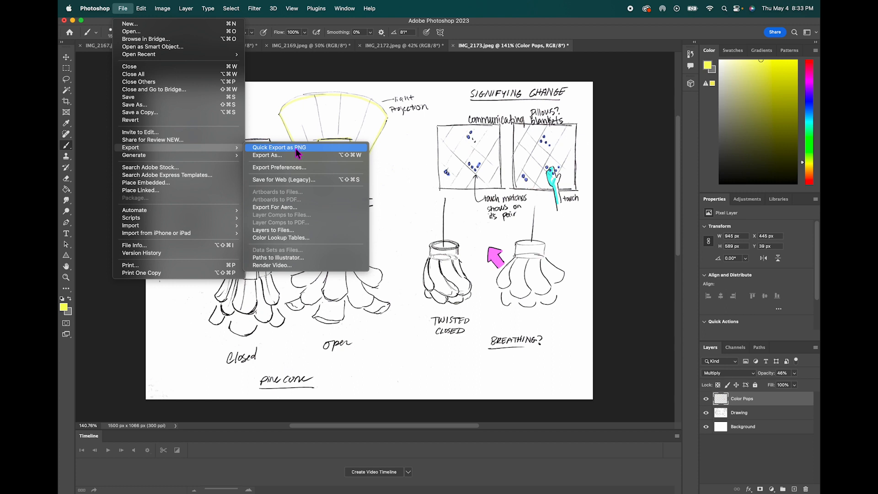
{"action": "left_click", "coordinate": [147, 114]}
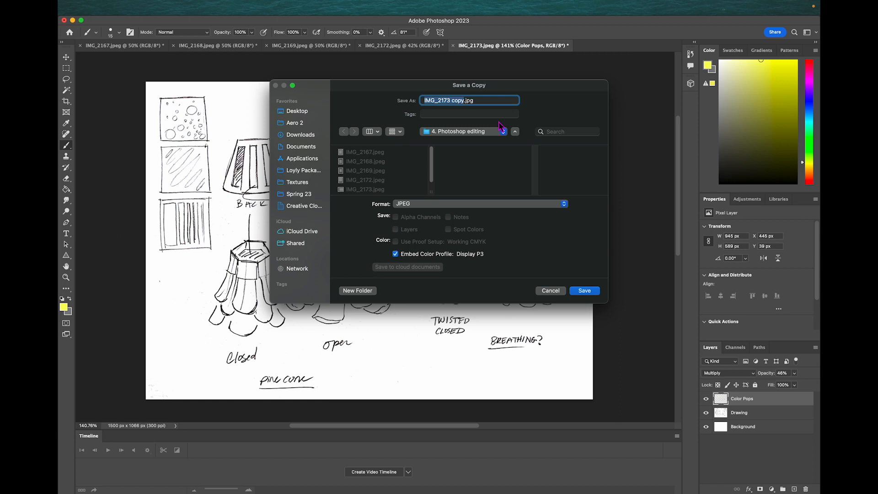
{"action": "type", "text": "edited_drawing"}
{"action": "left_click", "coordinate": [456, 206]}
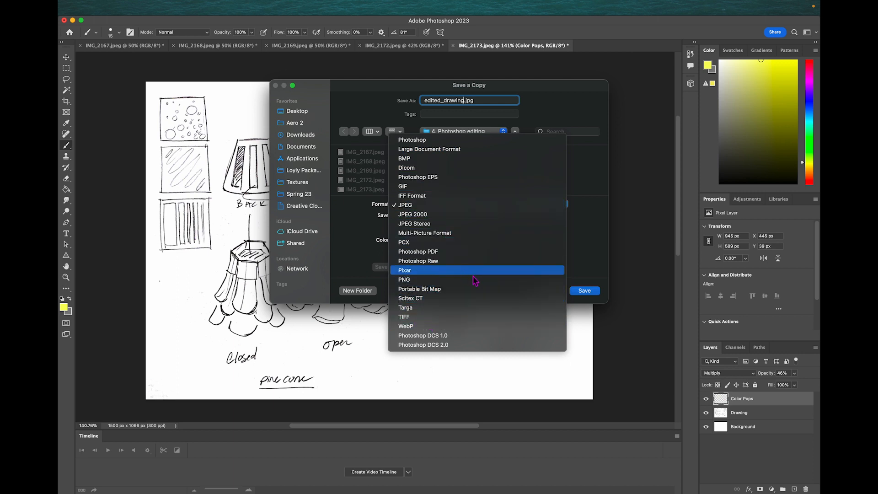
{"action": "left_click", "coordinate": [474, 210]}
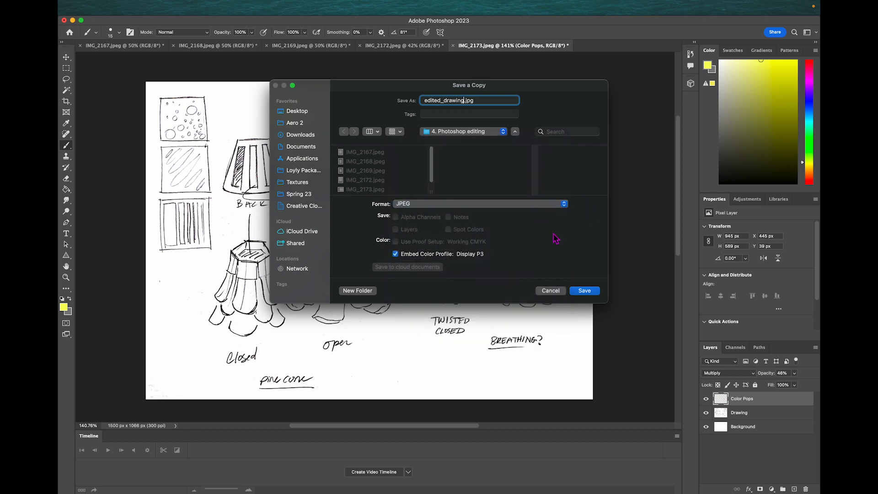
Save the JPEG copy with matte None, maximum quality 12 and the Baseline ("Standard") format option
{"action": "left_click", "coordinate": [585, 290]}
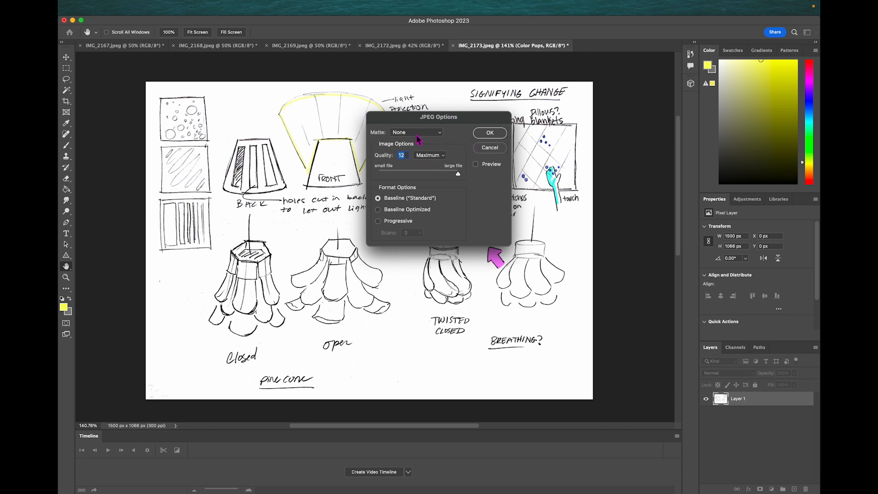
{"action": "left_click", "coordinate": [424, 134]}
{"action": "left_click", "coordinate": [489, 134]}
{"action": "left_click", "coordinate": [489, 133]}
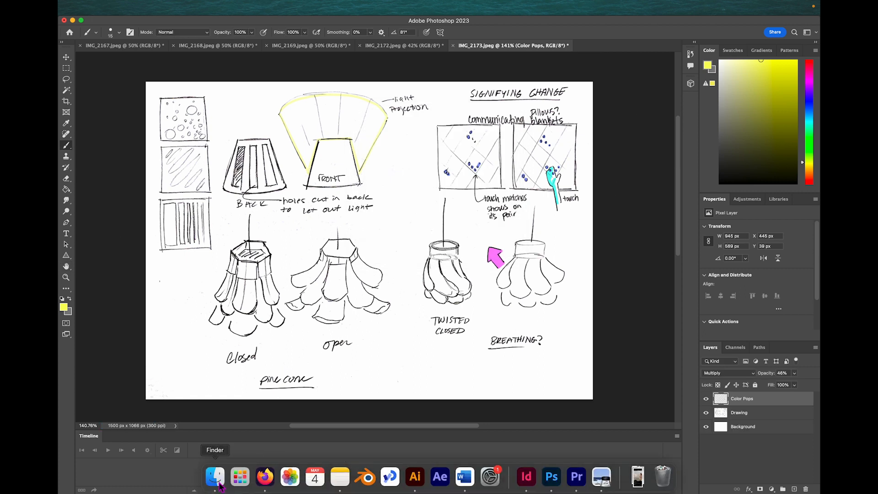
Switch to Finder, open edited_drawing.jpg in Preview to check the exported drawing, and close the preview
{"action": "left_click", "coordinate": [220, 485]}
{"action": "left_click", "coordinate": [218, 176]}
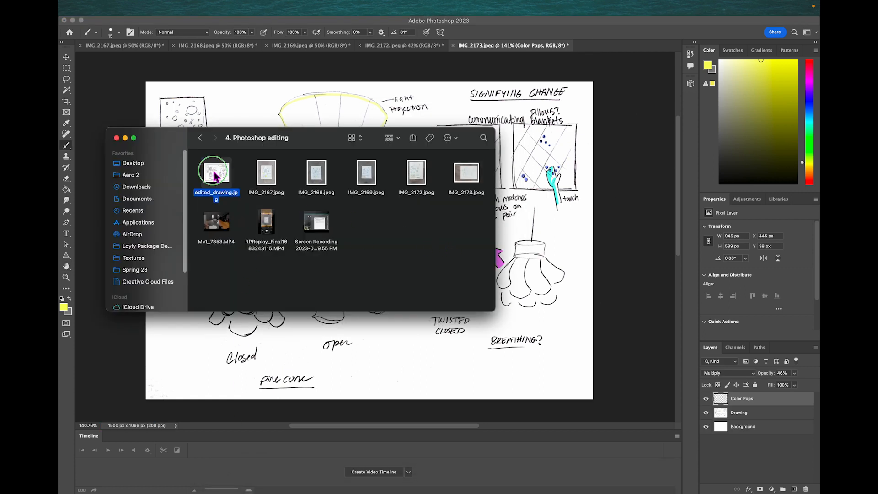
{"action": "right_click", "coordinate": [217, 175]}
{"action": "mouse_move", "coordinate": [236, 189]}
{"action": "left_click", "coordinate": [347, 184]}
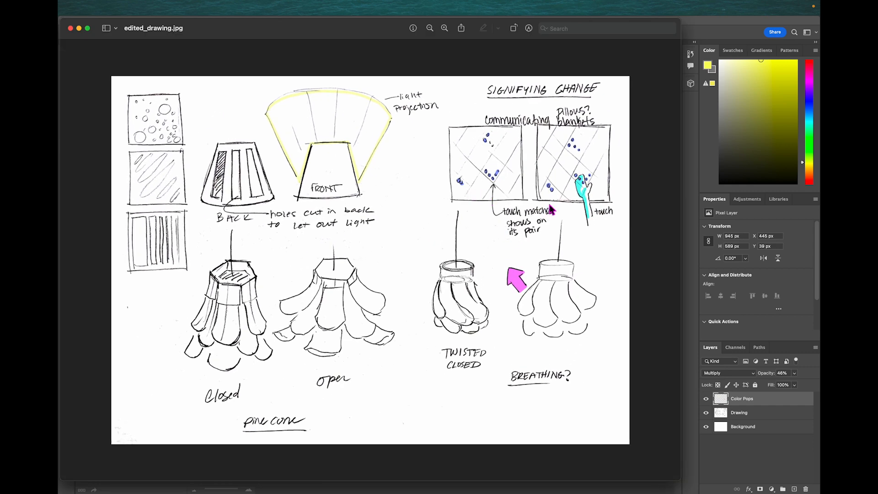
{"action": "left_click", "coordinate": [70, 28]}
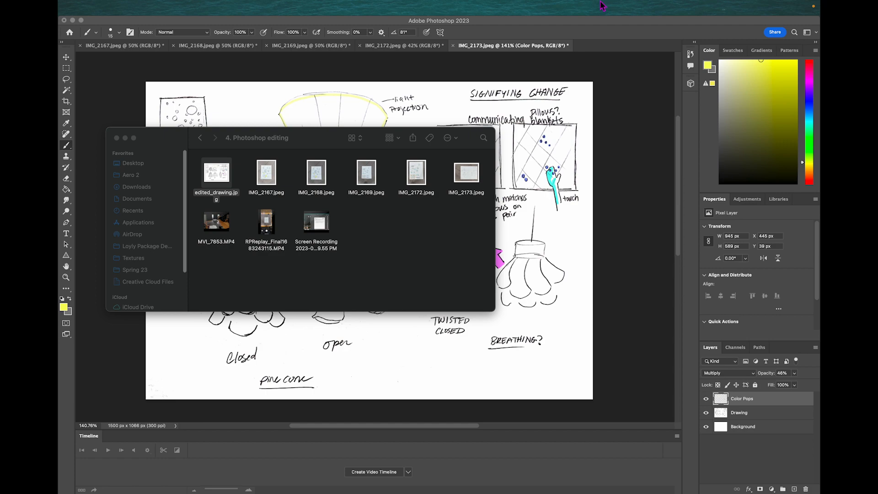